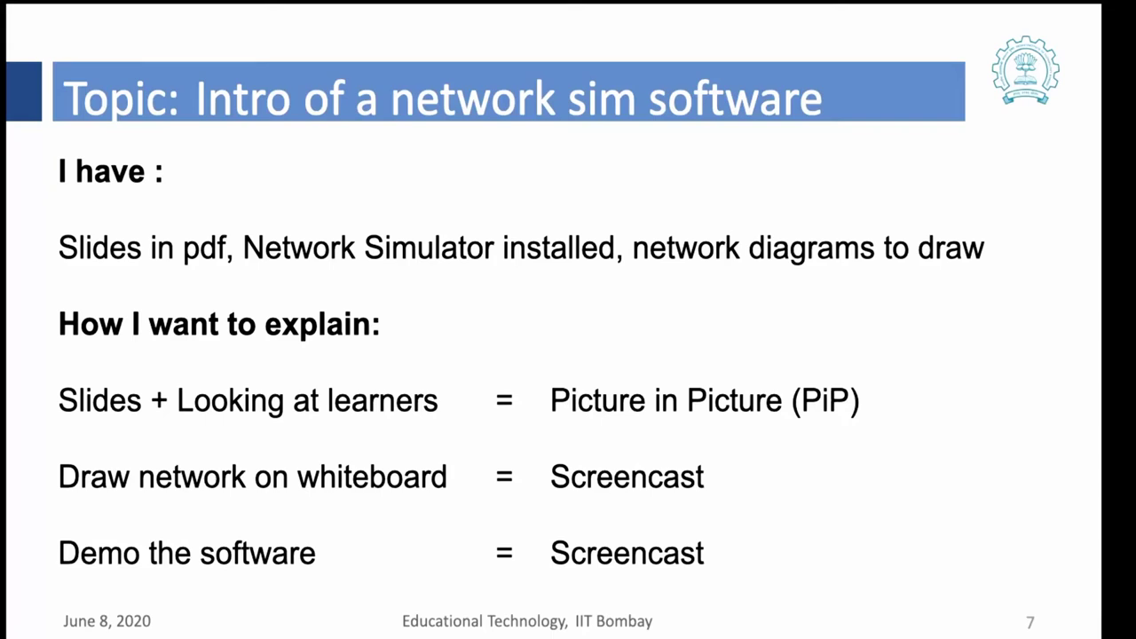
Advance the slideshow from slide 7 to slide 8, the Objective slide
key(Right)
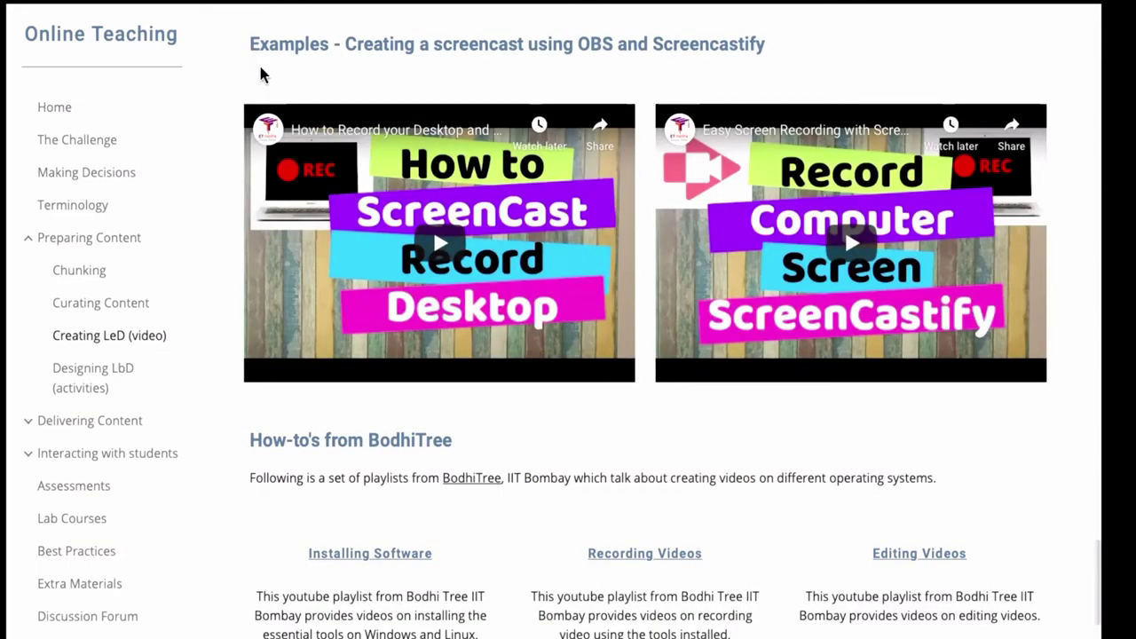
Scroll through the Creating LeD (video) page's screencast examples and Technology Tools list
scroll(308, 486, down, 1)
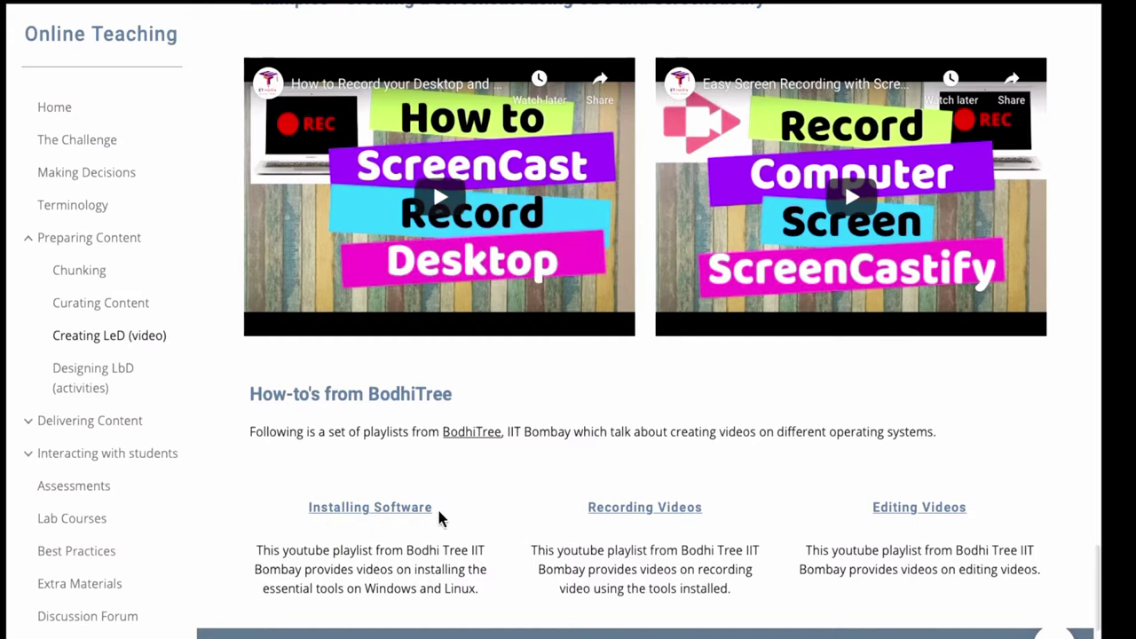
scroll(436, 517, up, 1)
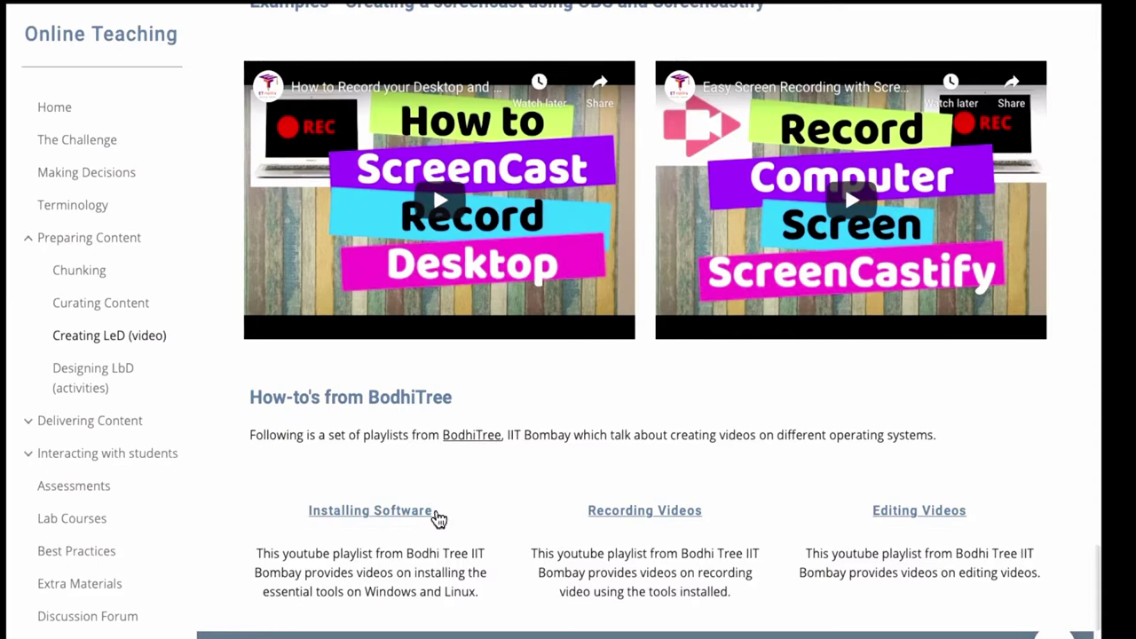
scroll(372, 202, up, 1)
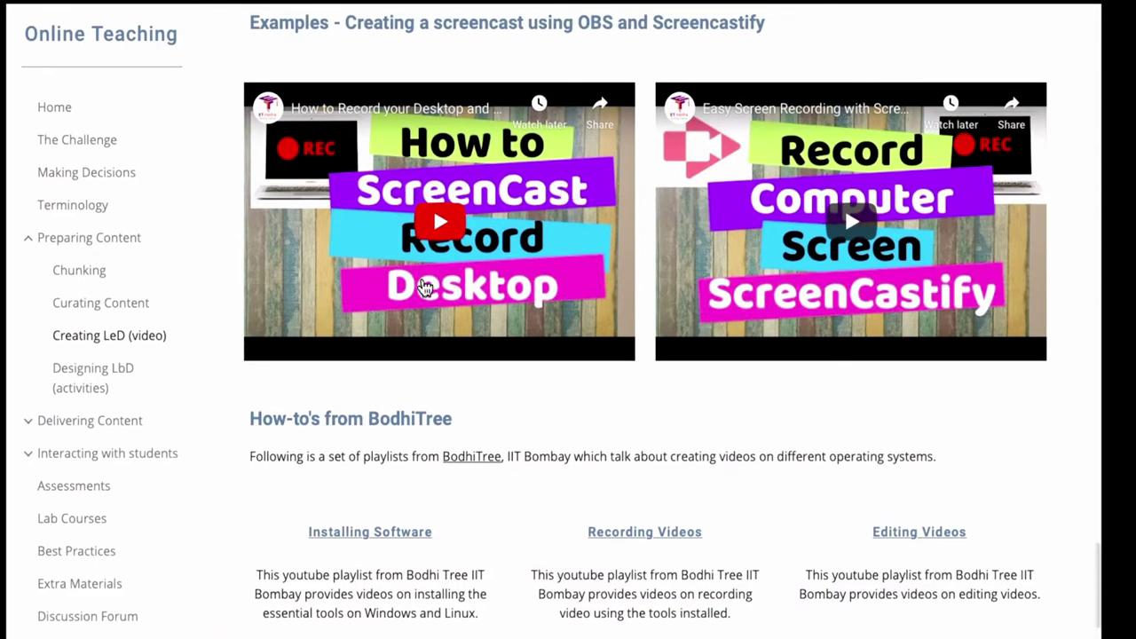
scroll(425, 286, up, 5)
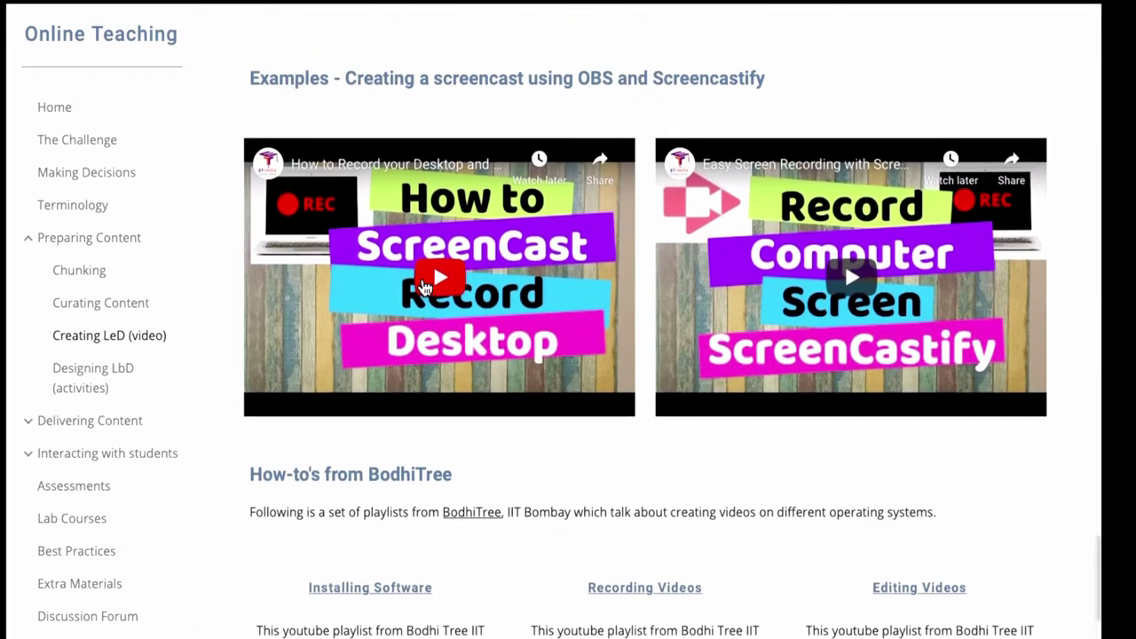
scroll(422, 284, up, 8)
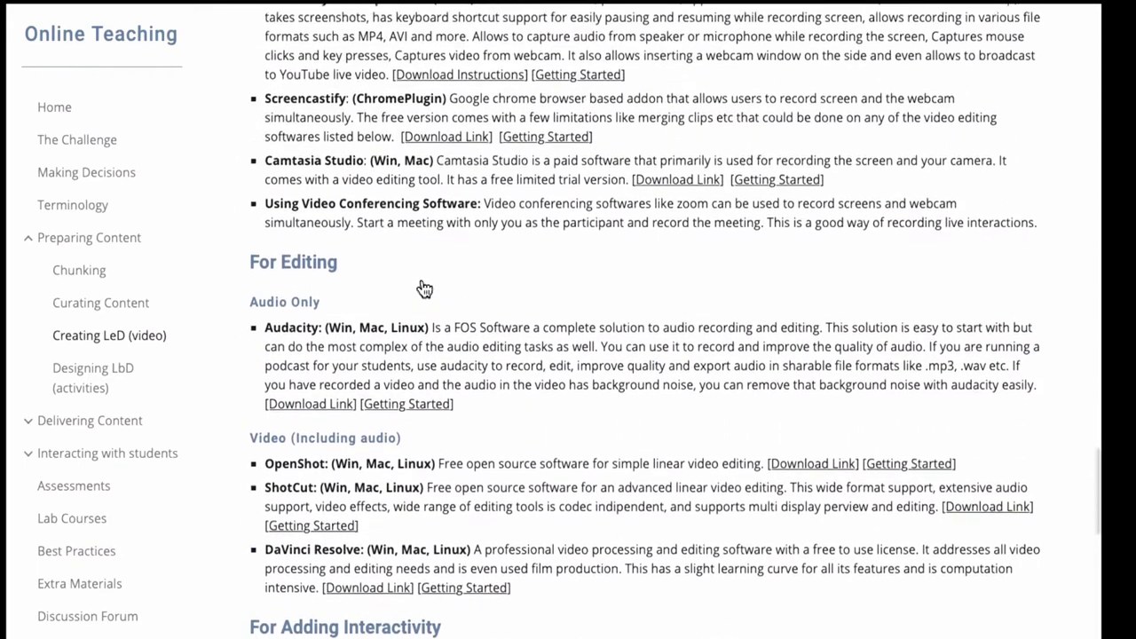
scroll(422, 286, up, 2)
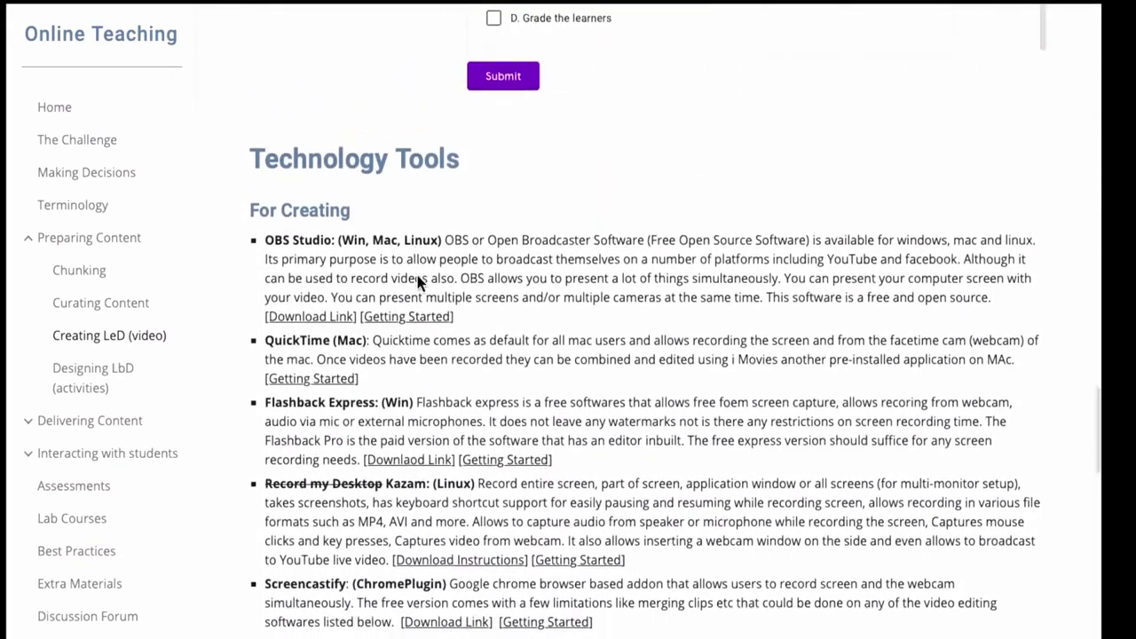
scroll(329, 299, down, 1)
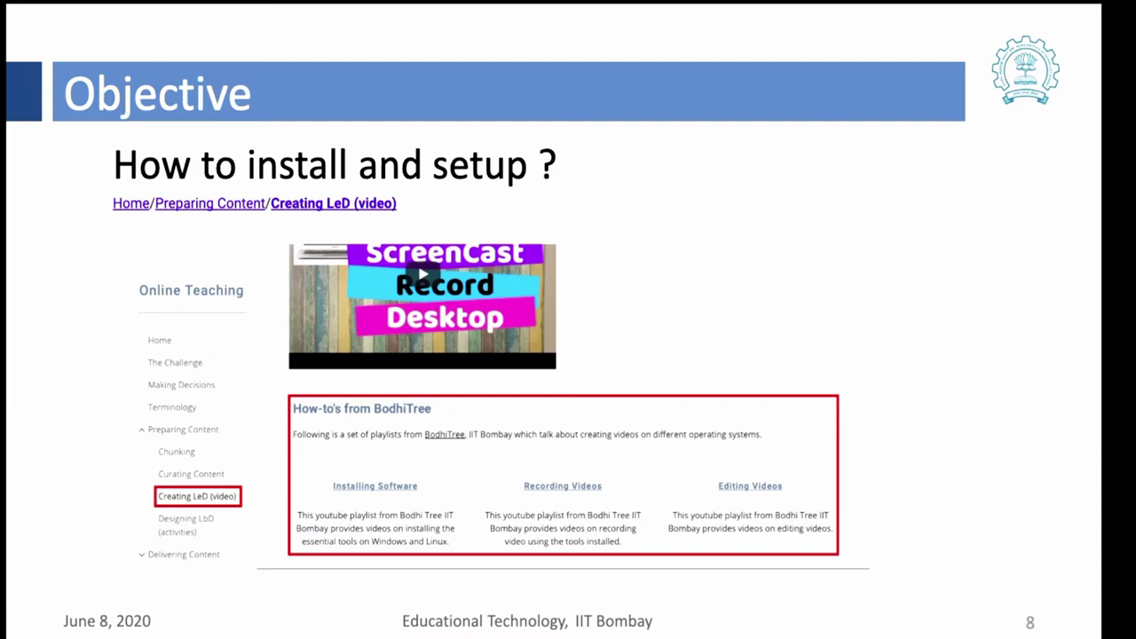
Advance to slide 9, 'Setting up OBS', and point the laser dot at the canvas area
key(Right)
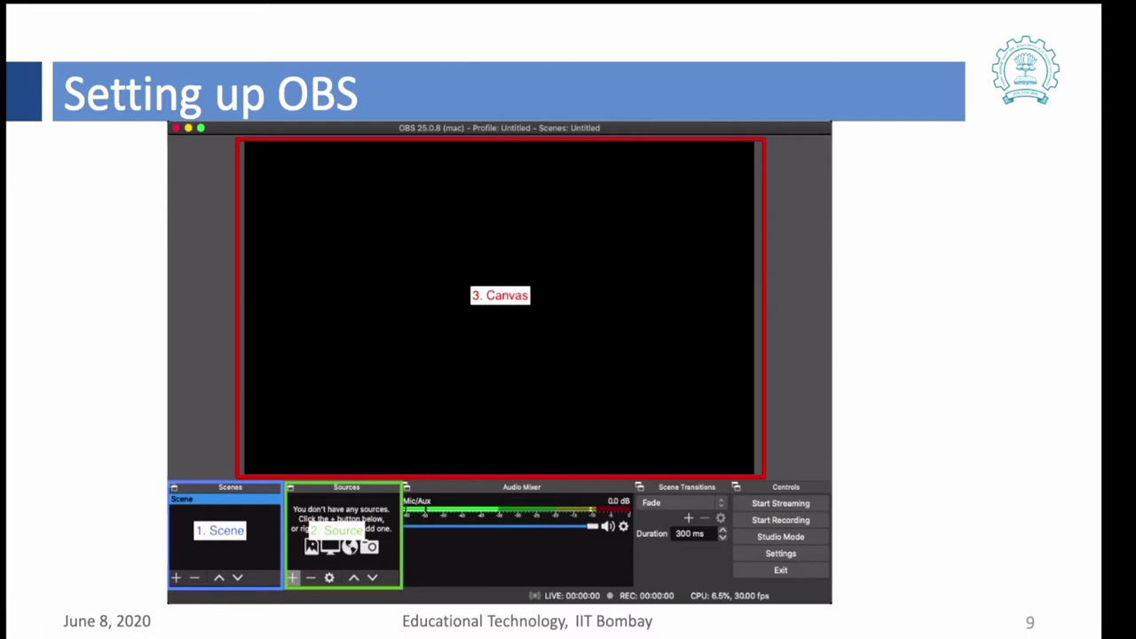
mouse_move(342, 632)
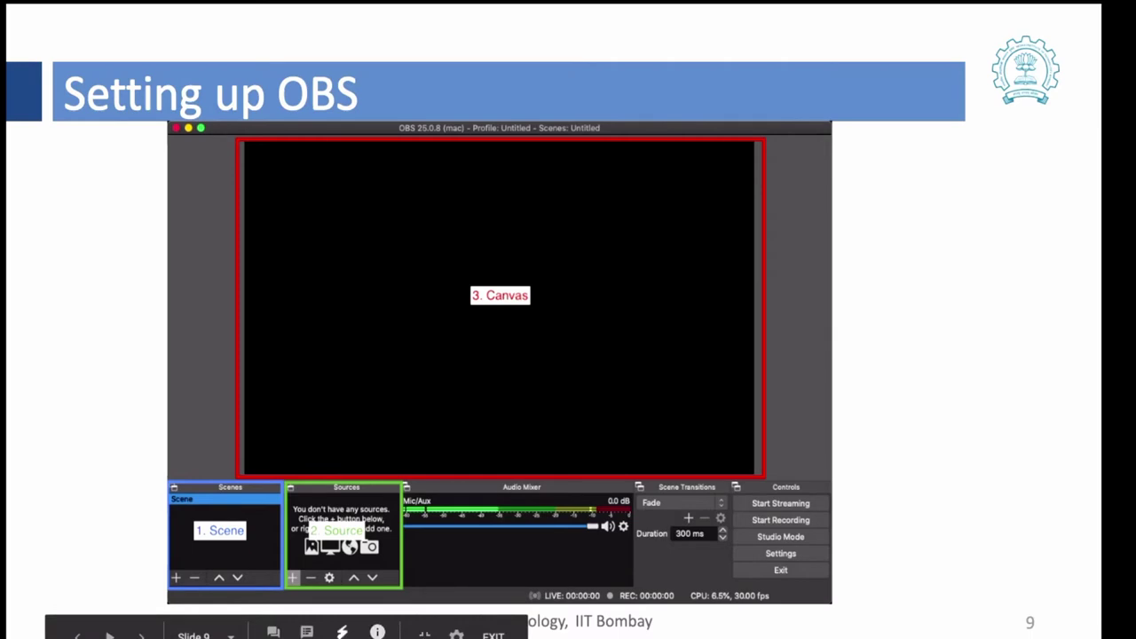
key(ctrl+l)
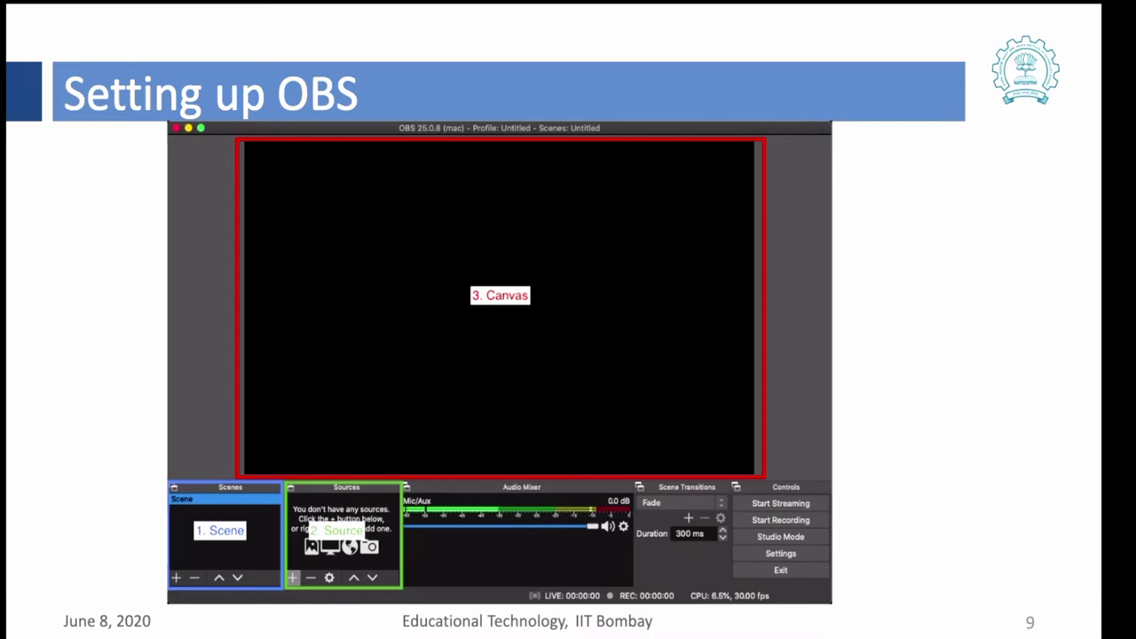
Browse OBS's available source types without adding one, then advance the slideshow to slide 10, 'Scene 1'
key(super+Tab)
key(super+Tab)
key(super+Tab)
key(super+Tab)
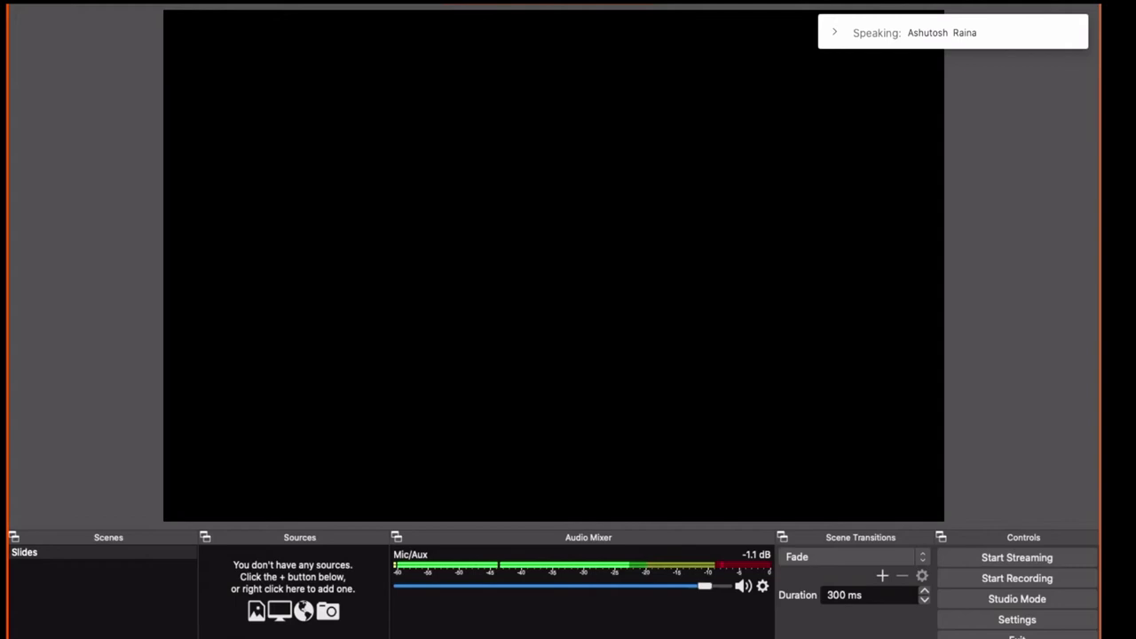
click(213, 637)
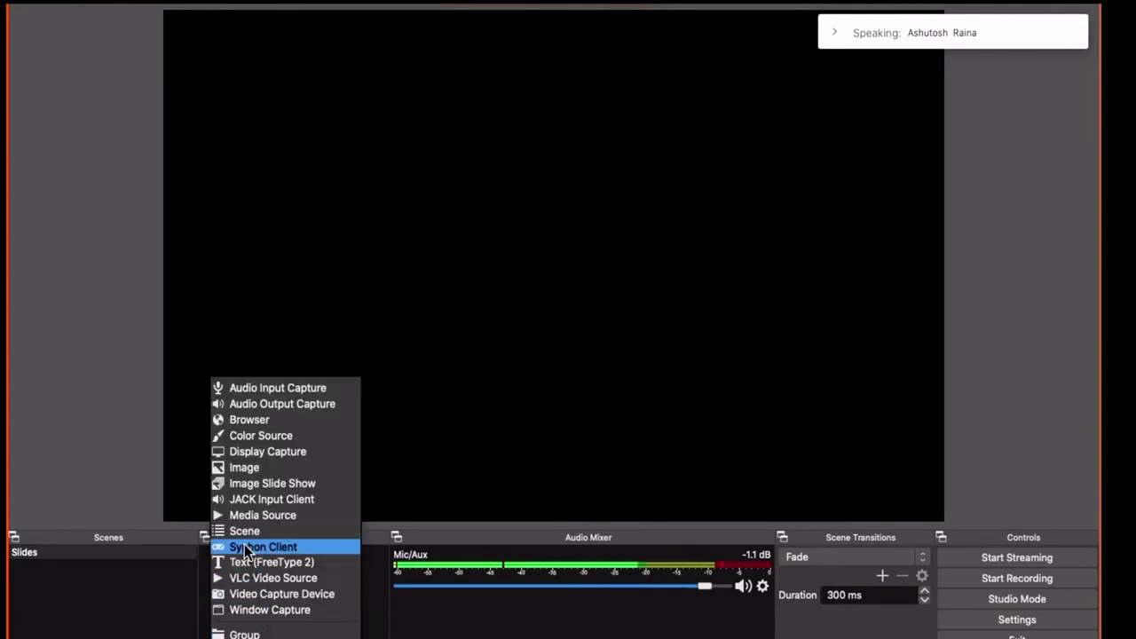
click(73, 506)
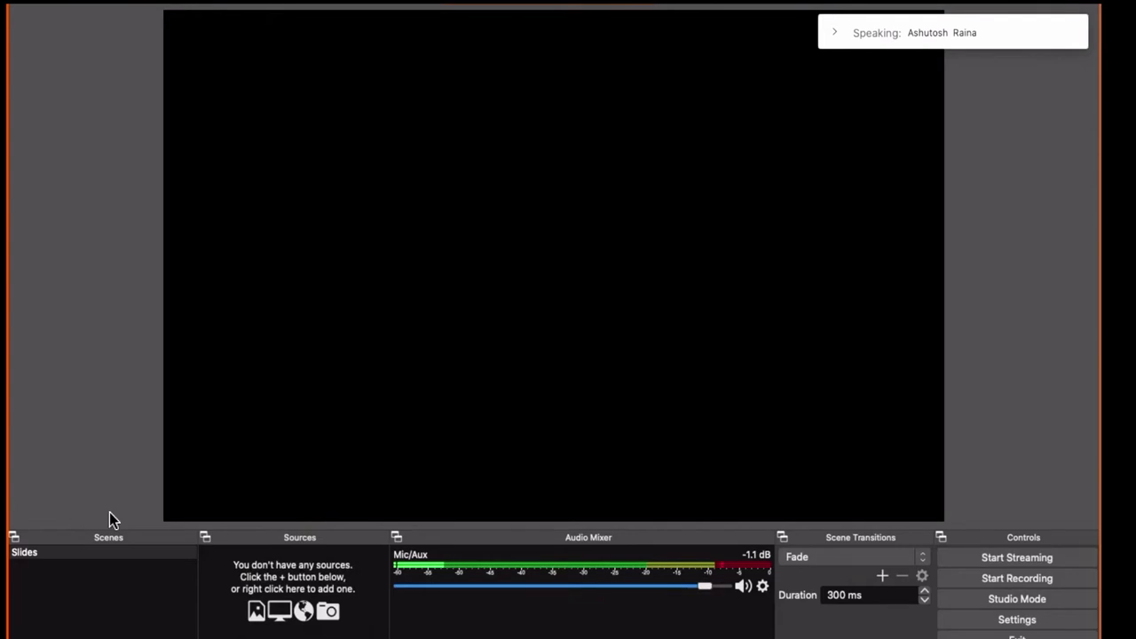
click(364, 568)
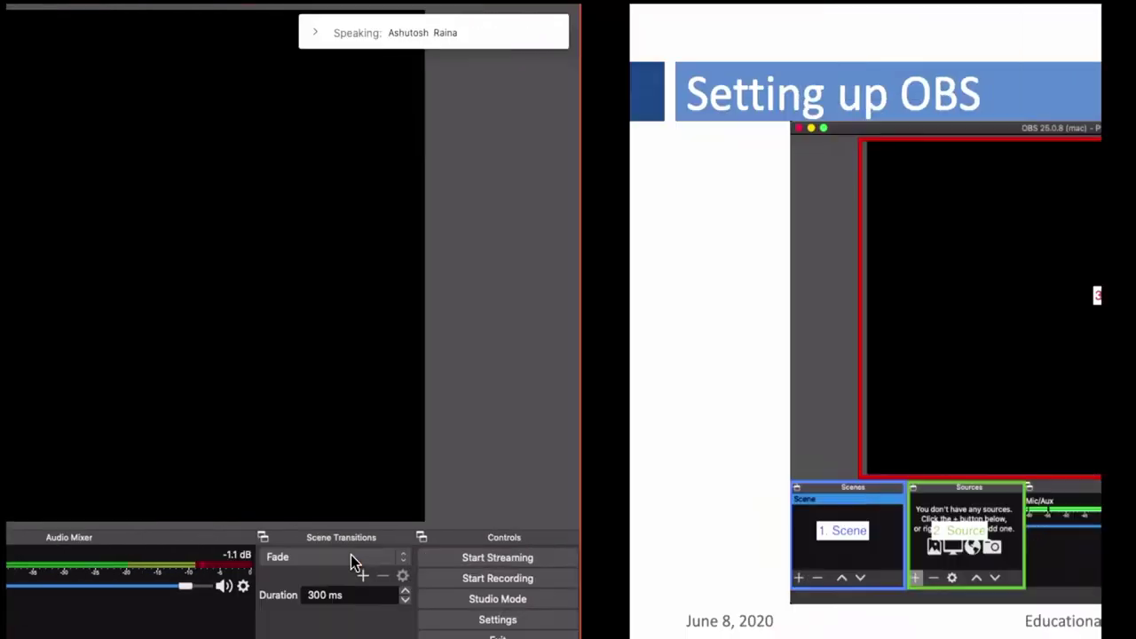
click(402, 531)
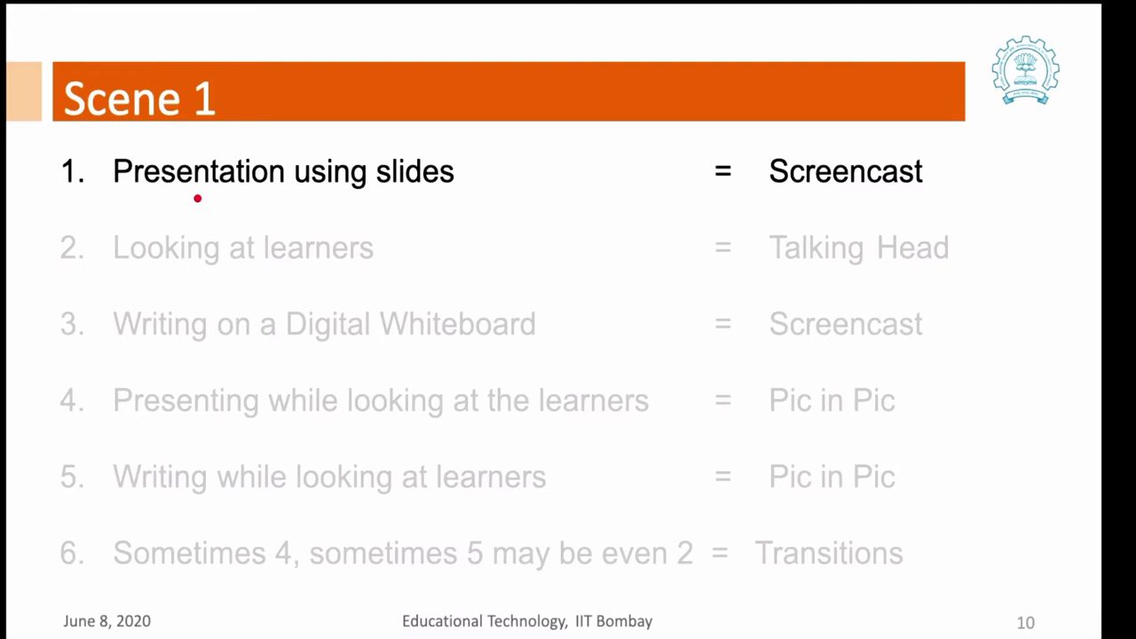
Advance from the Scene 1 slide to slide 11, 'ScreenCast'
key(Right)
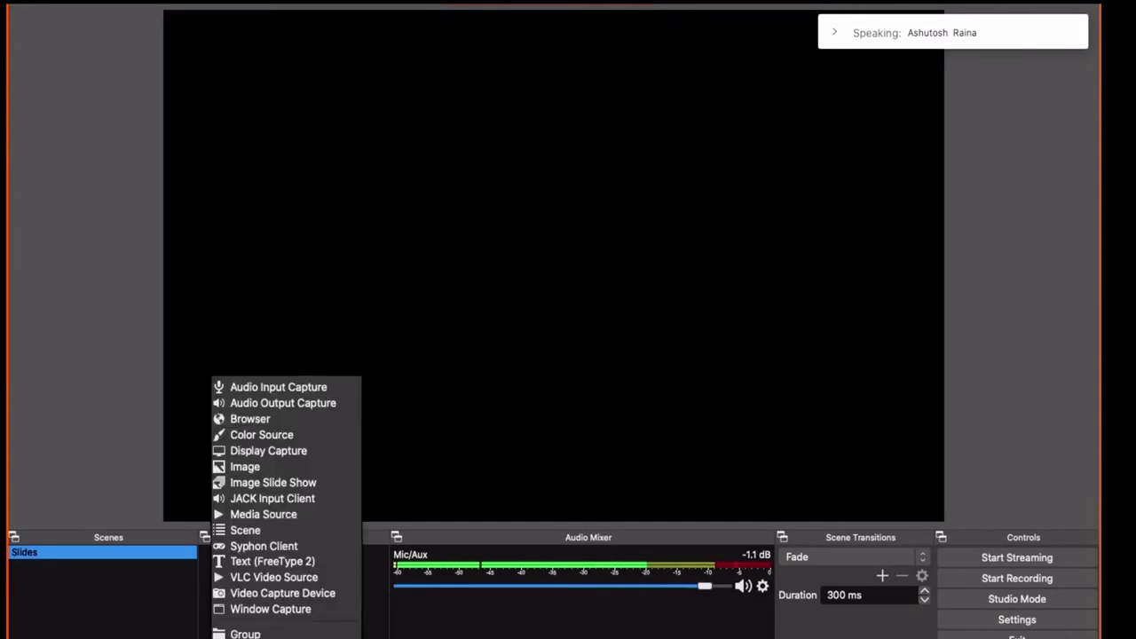
Add a Window Capture source of '[Acrobat Reader] Master Flow.pdf' to the Slides scene
click(247, 610)
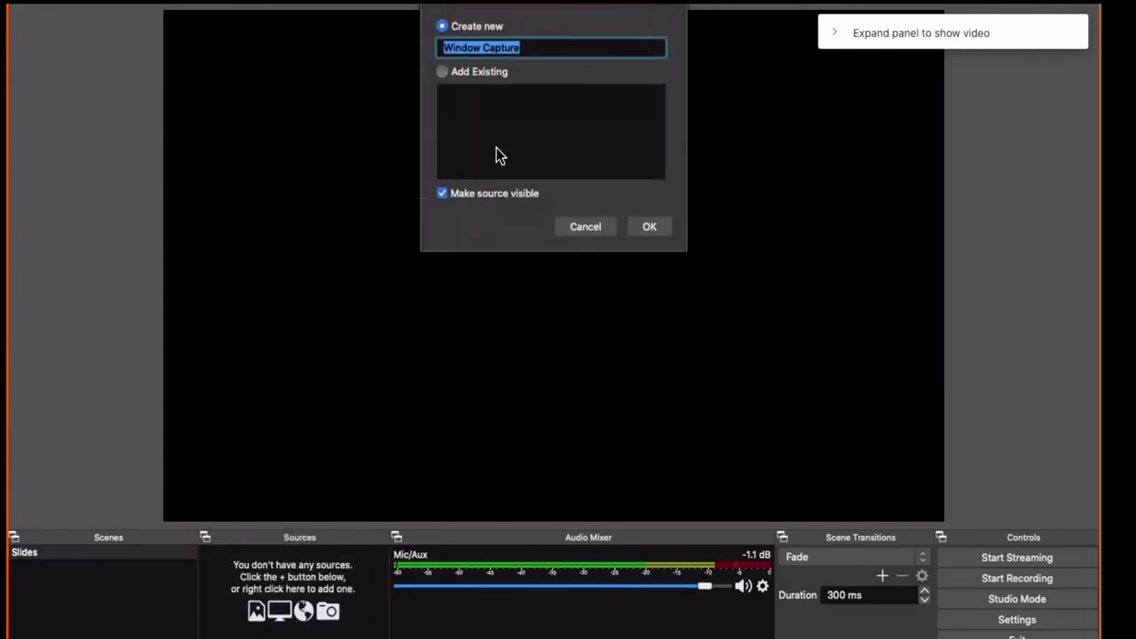
click(649, 228)
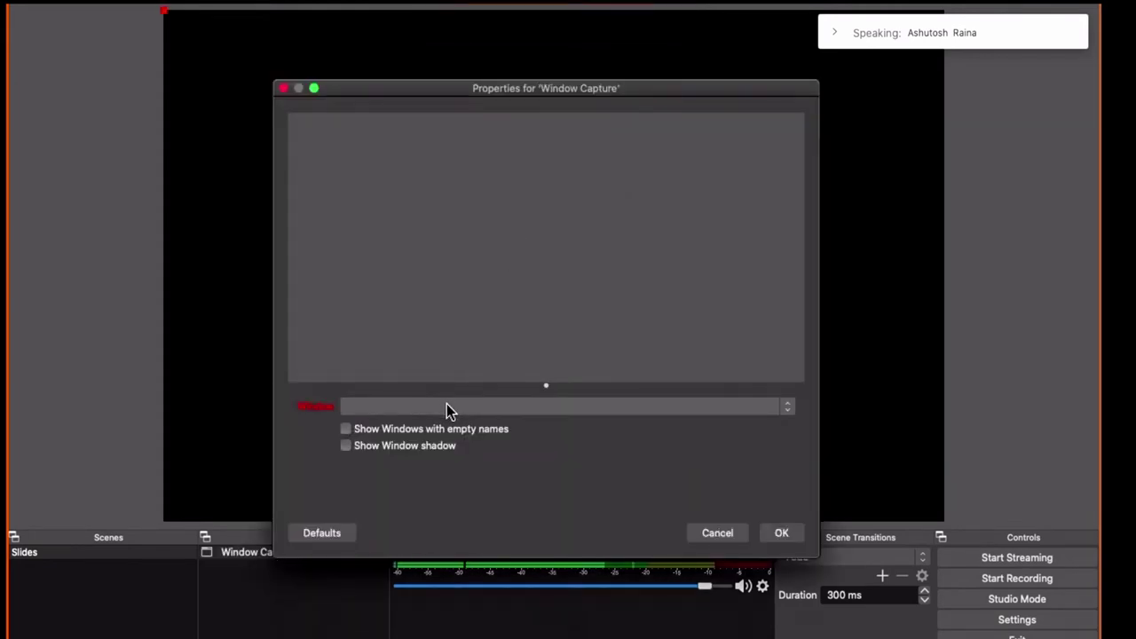
click(447, 404)
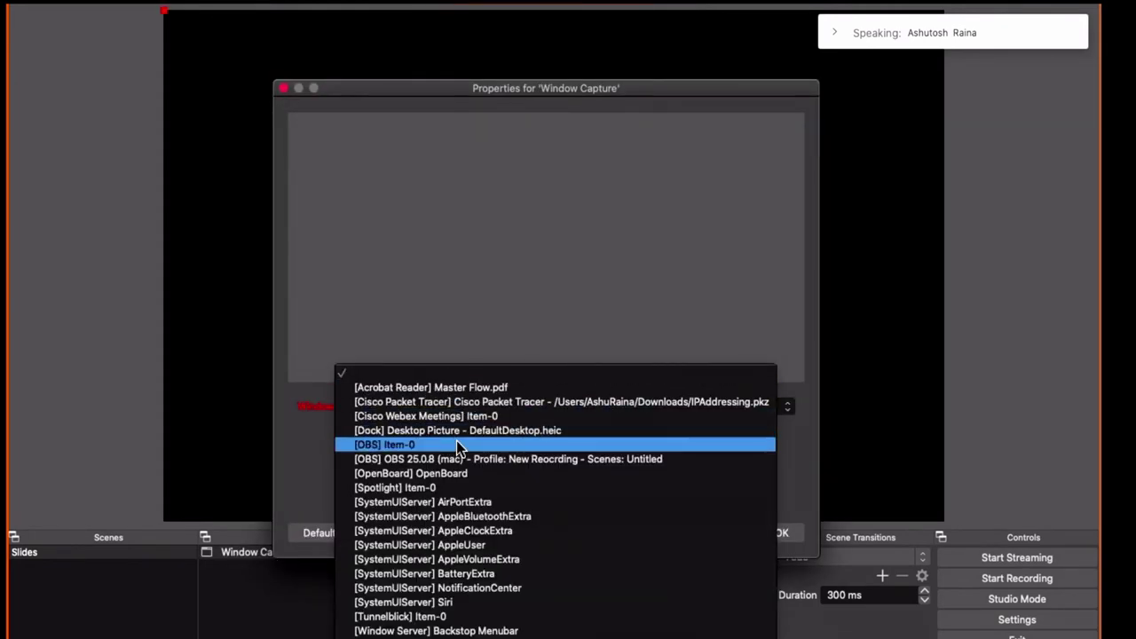
click(454, 387)
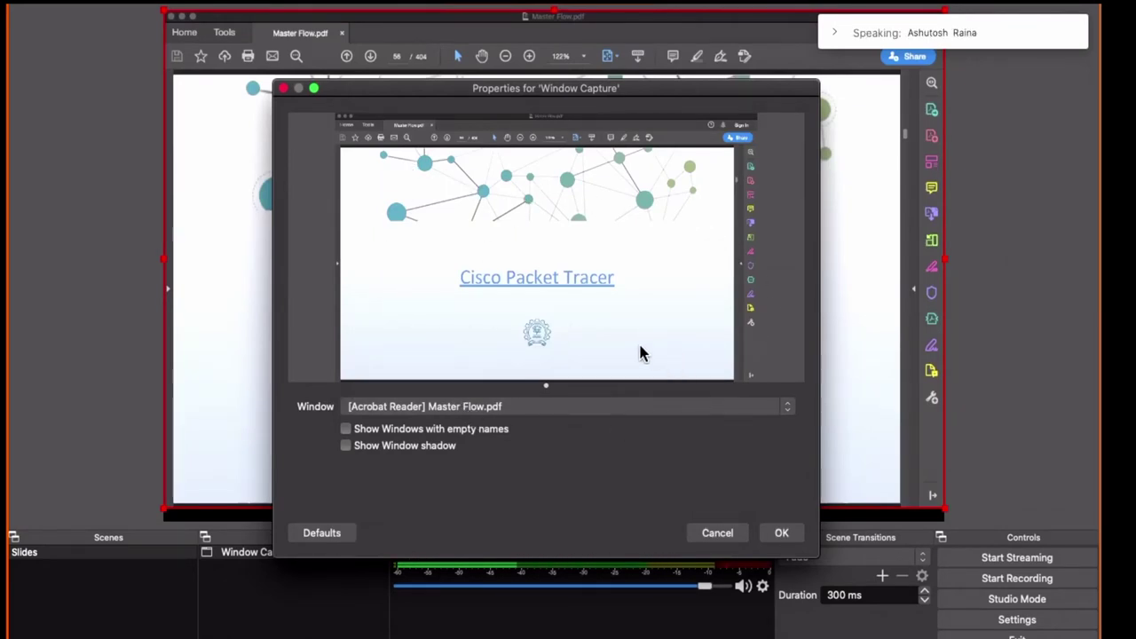
click(775, 536)
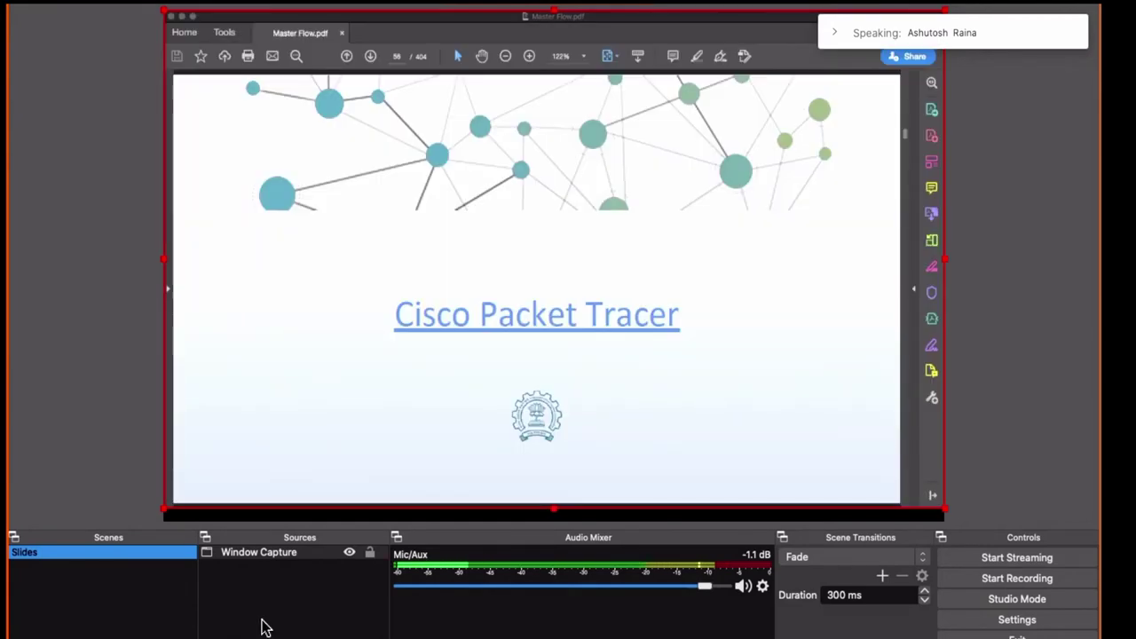
In Acrobat Reader, select the Comment pencil tool with the comments panel hidden
key(super+Tab)
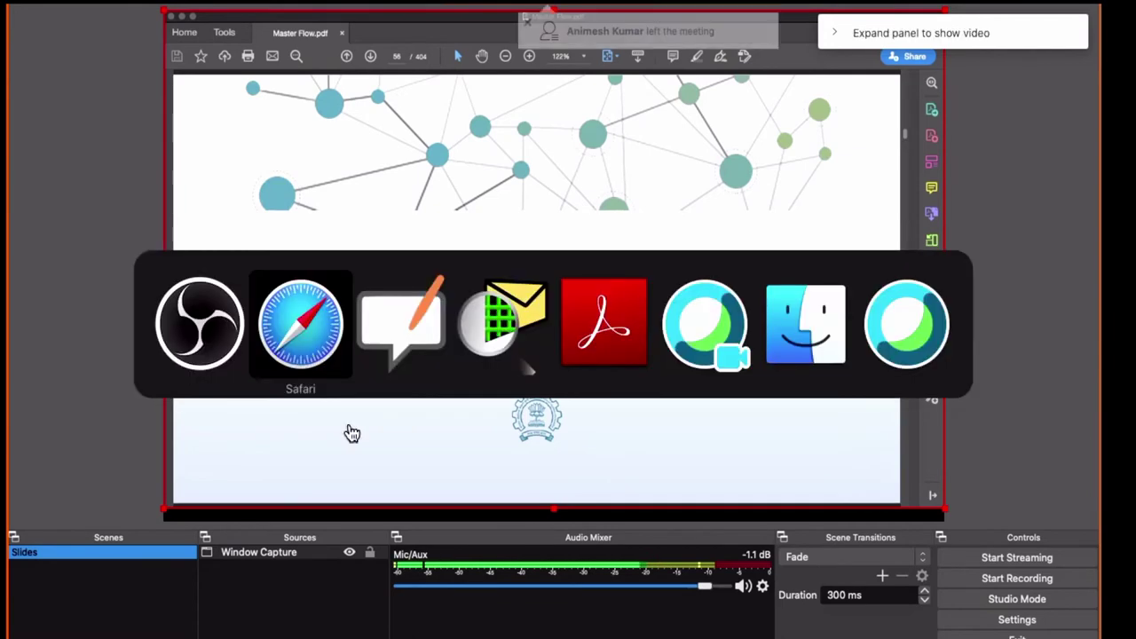
key(super+Tab)
key(super+Tab)
key(super+Tab)
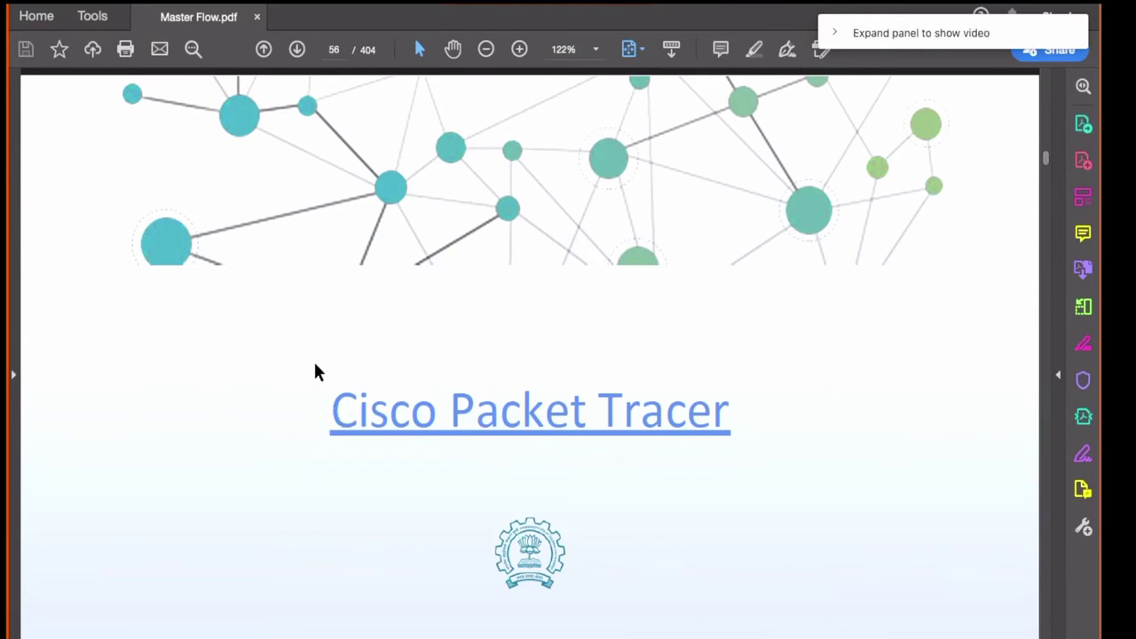
click(91, 19)
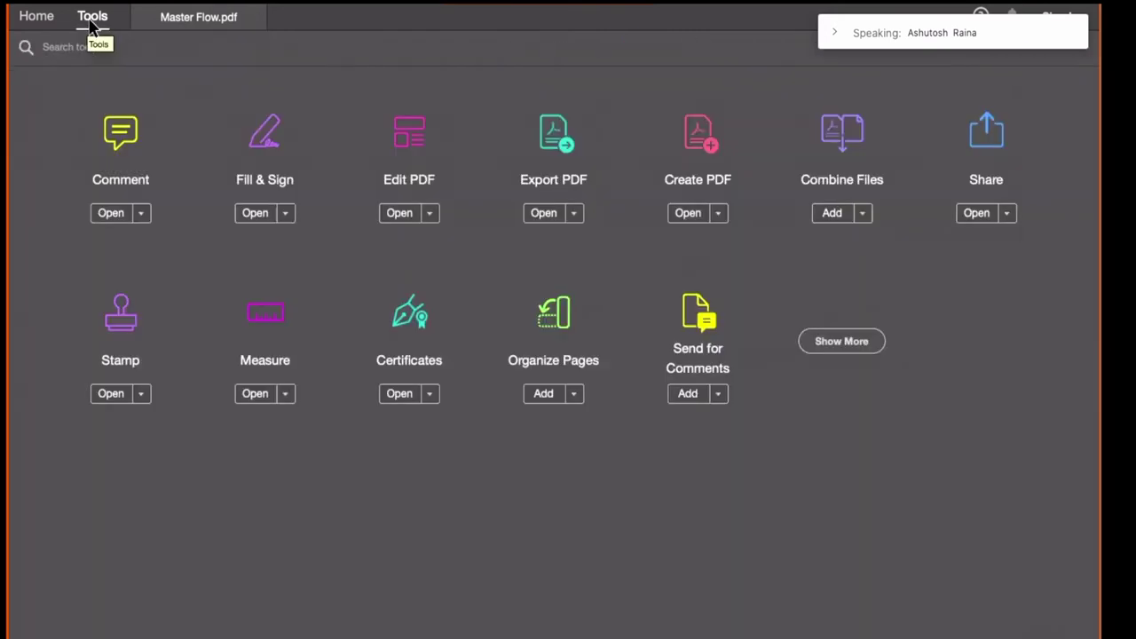
click(123, 140)
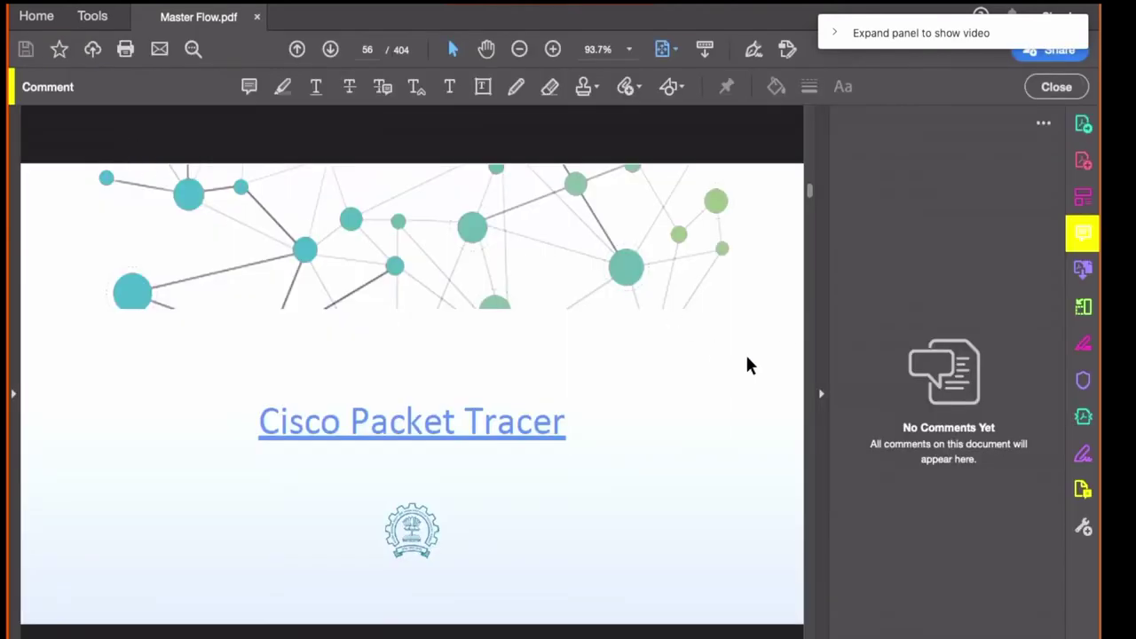
click(822, 396)
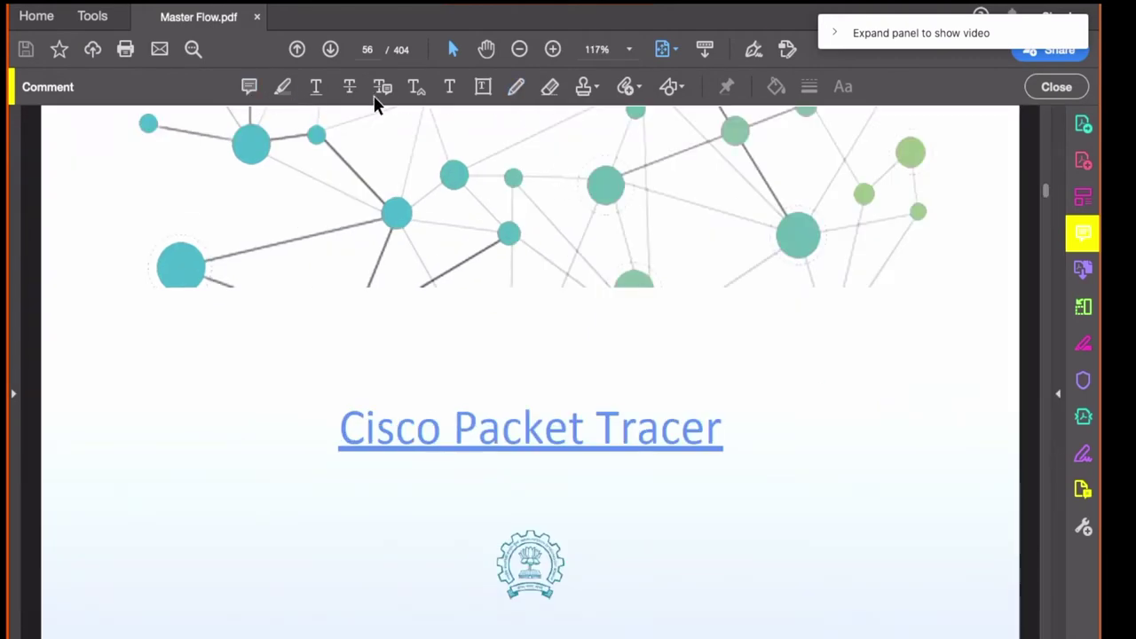
click(518, 94)
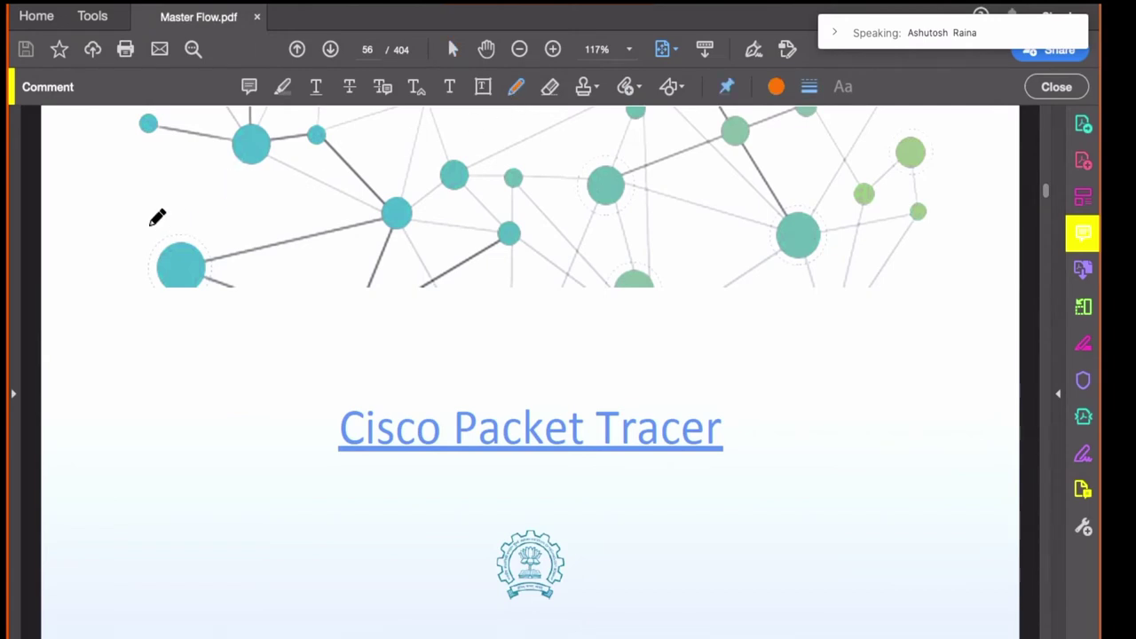
Draw four orange freehand strokes around the network image and Cisco Packet Tracer title, then return to OBS
drag(119, 215, 184, 217)
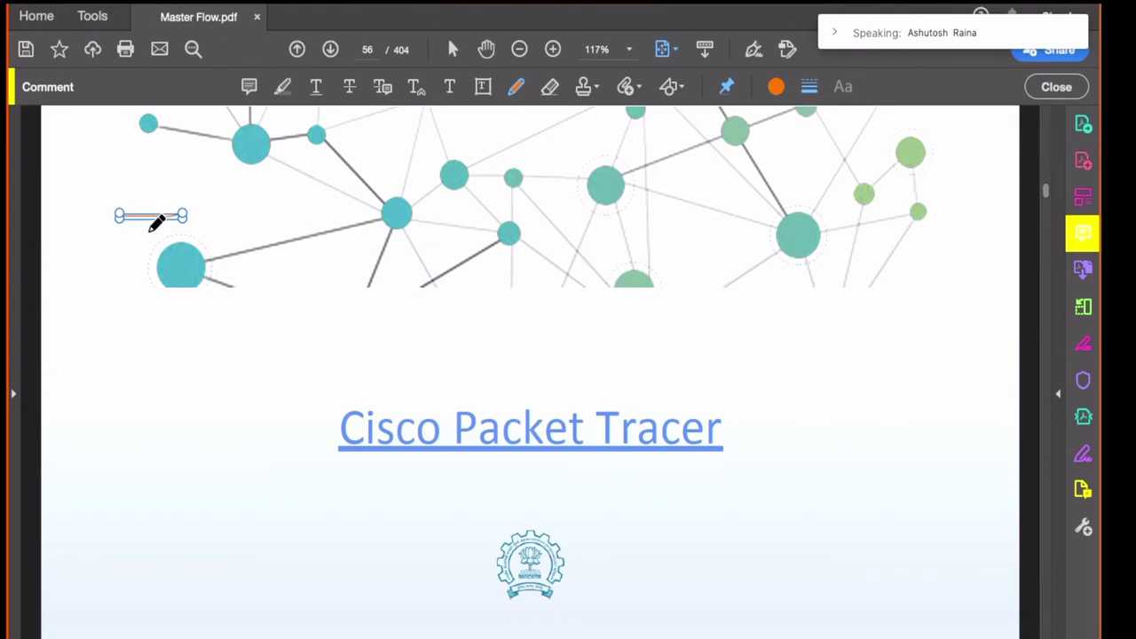
drag(147, 345, 215, 343)
mouse_move(175, 387)
mouse_down()
mouse_move(257, 387)
mouse_move(331, 357)
mouse_up()
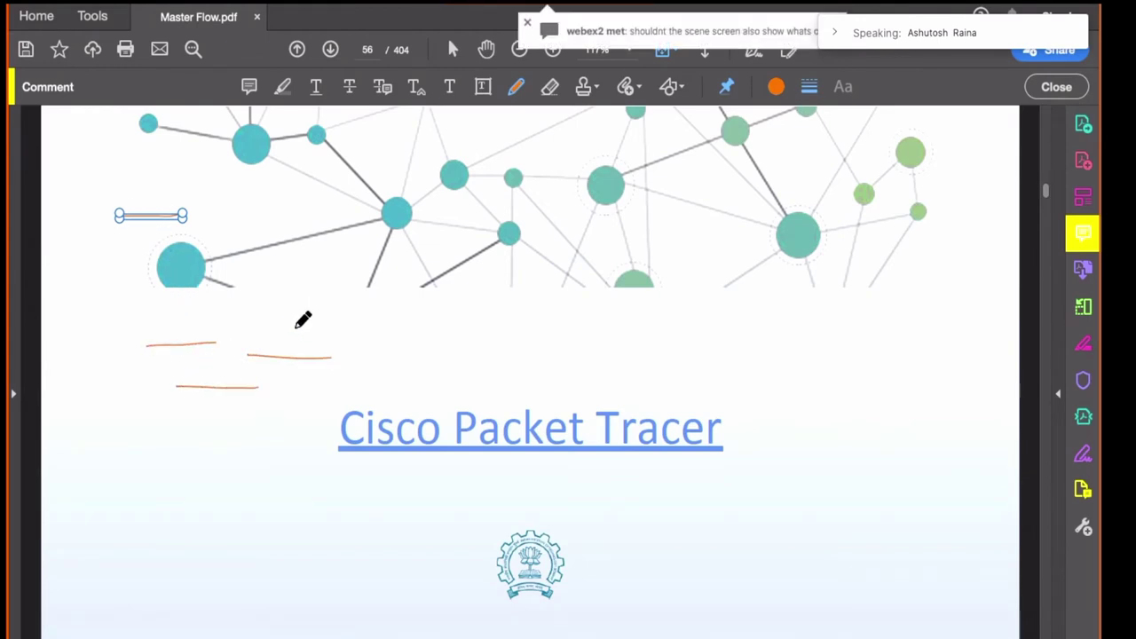
drag(294, 323, 374, 324)
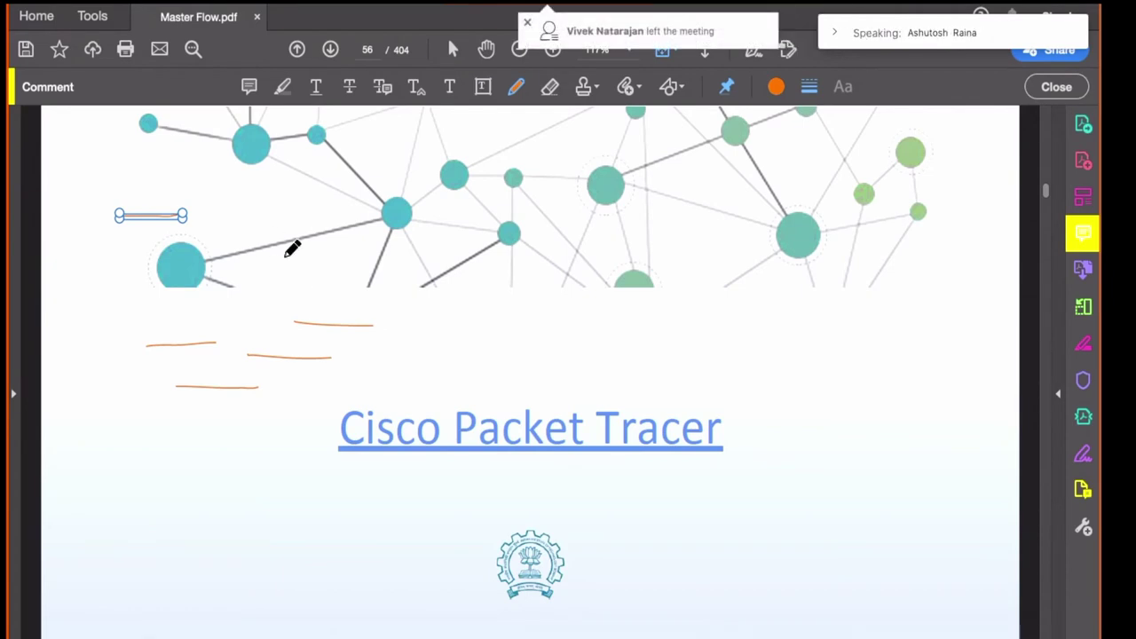
key(super+Tab)
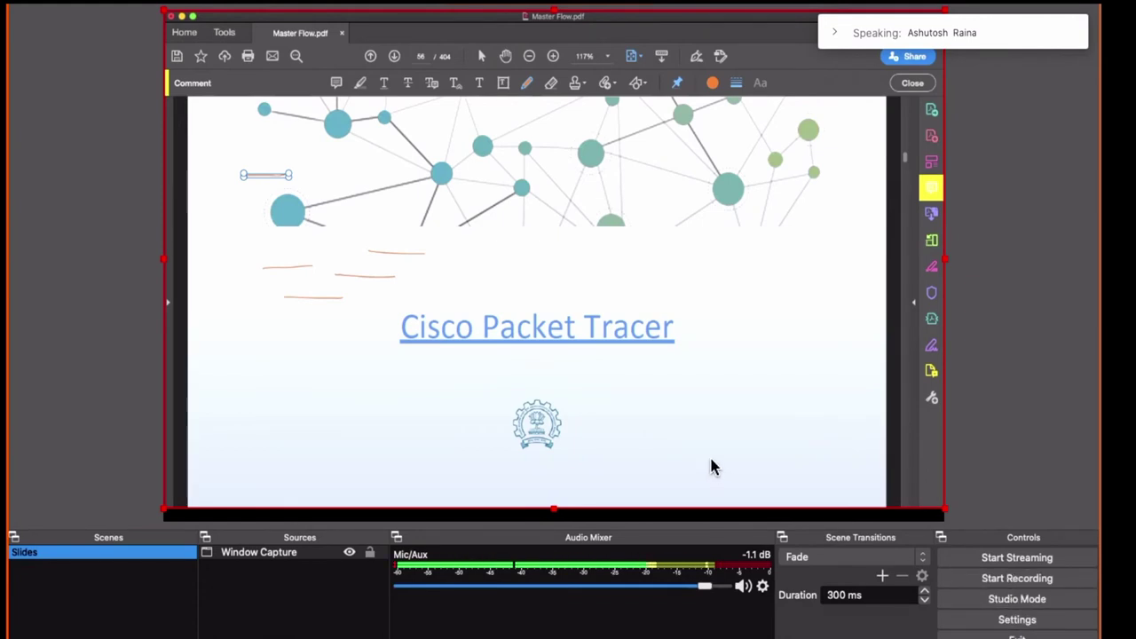
Switch from OBS to the slideshow on slide 11, 'ScreenCast'
key(super+Tab)
key(super+Tab)
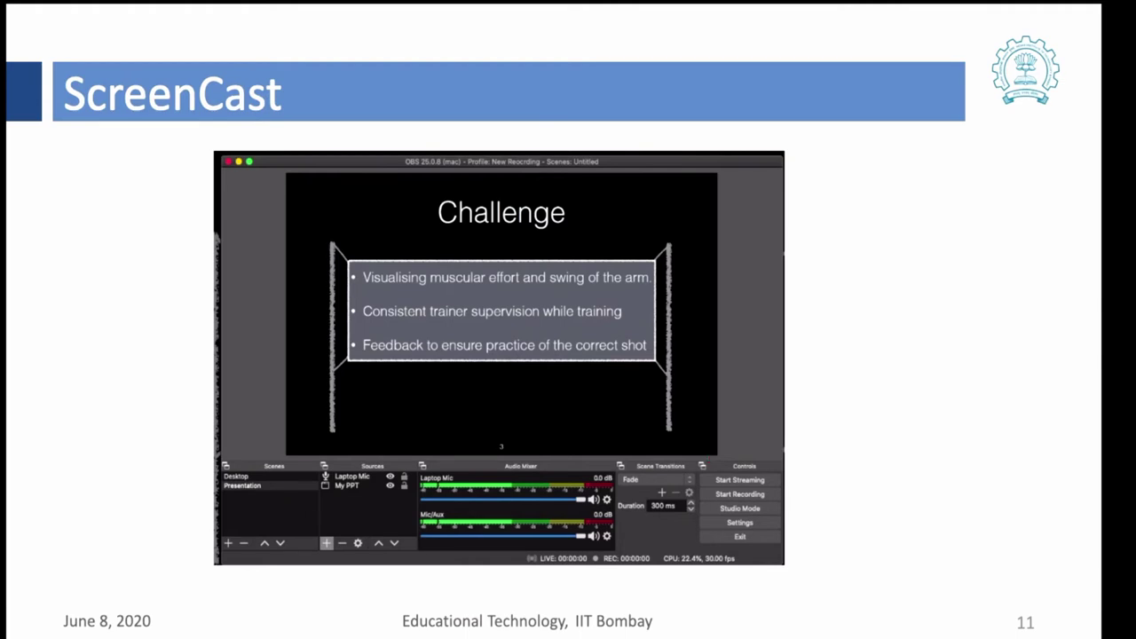
Switch back to OBS to show the Slides scene capturing the annotated PDF
key(super+Tab)
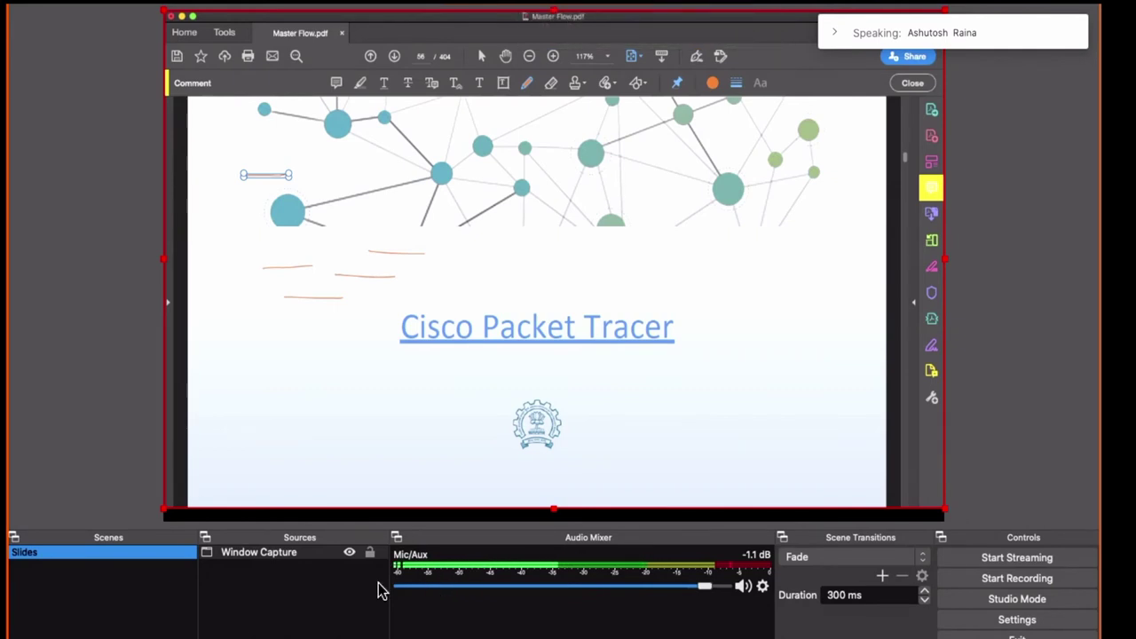
click(213, 633)
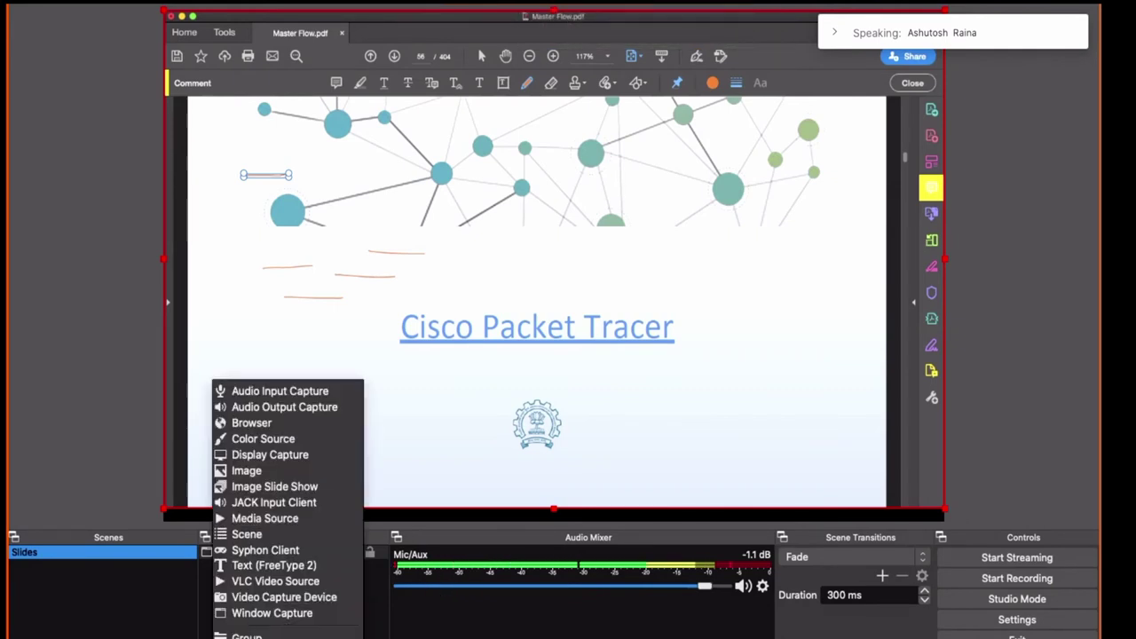
click(270, 394)
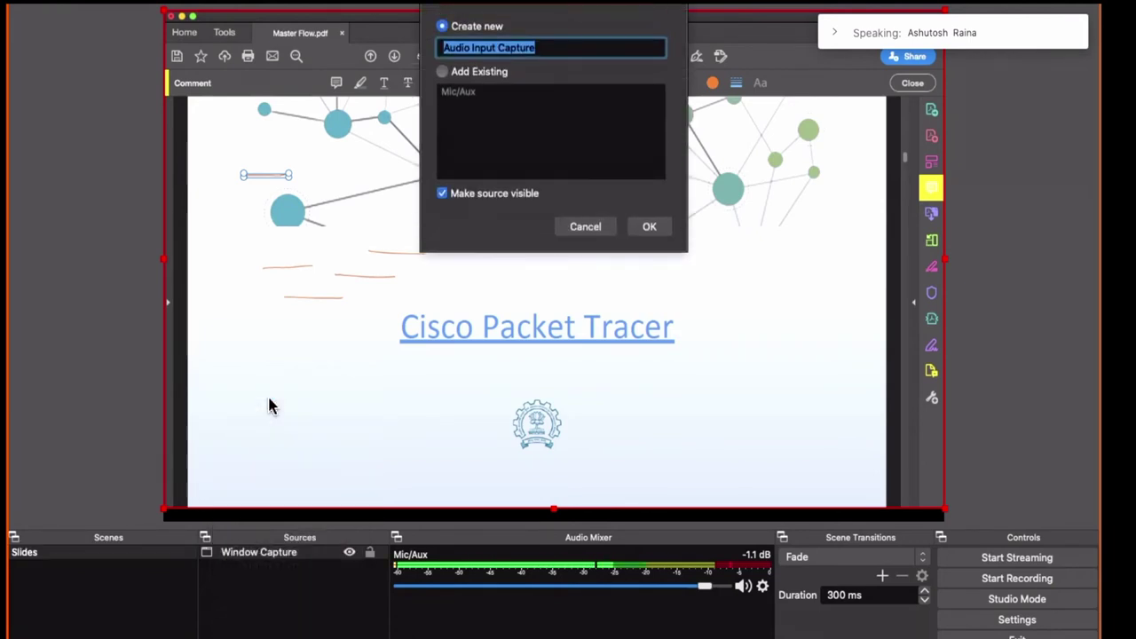
click(663, 230)
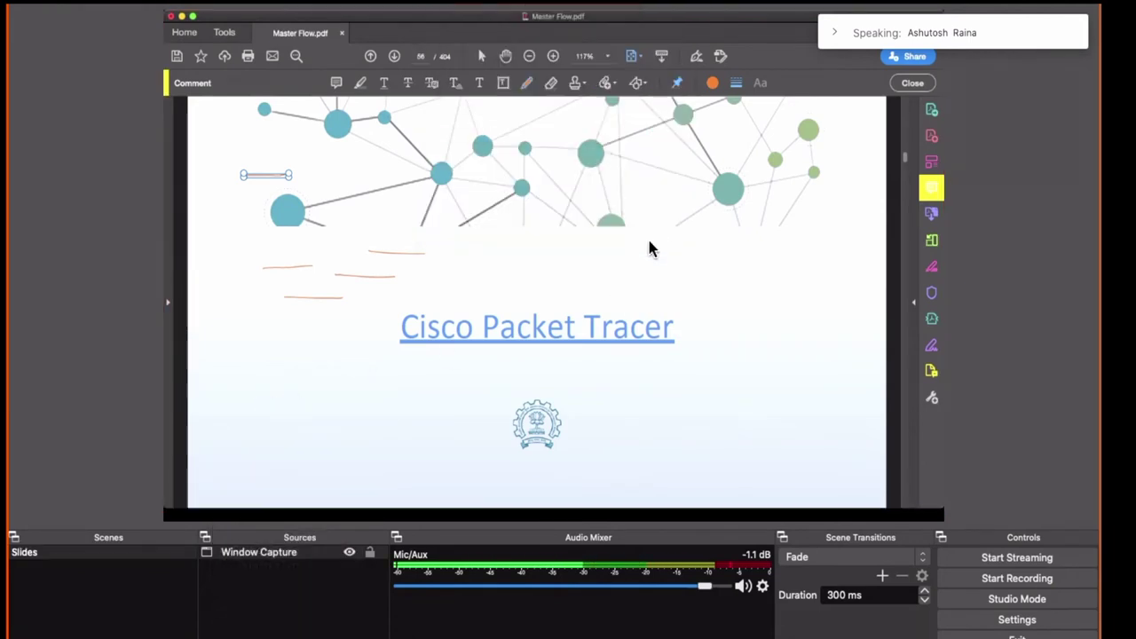
click(398, 136)
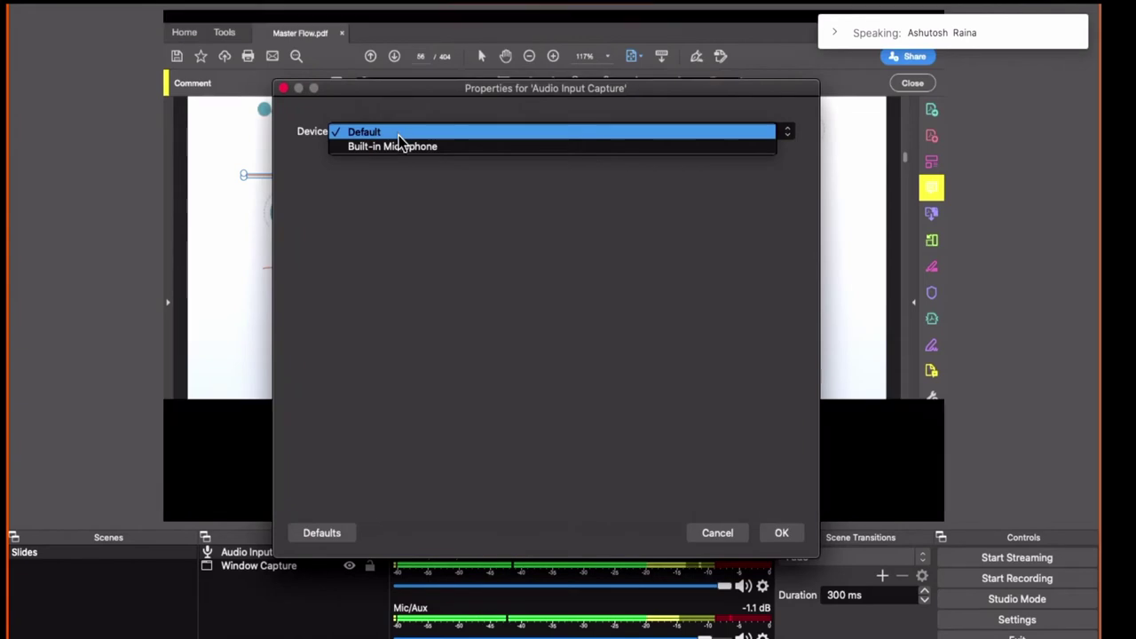
click(715, 537)
click(720, 535)
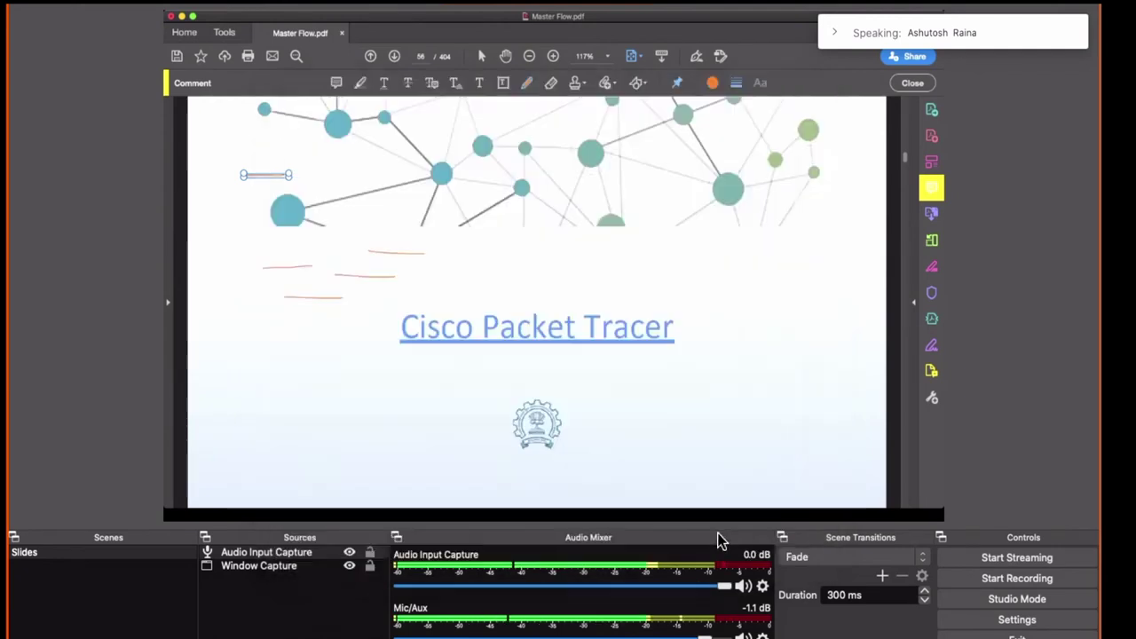
click(261, 553)
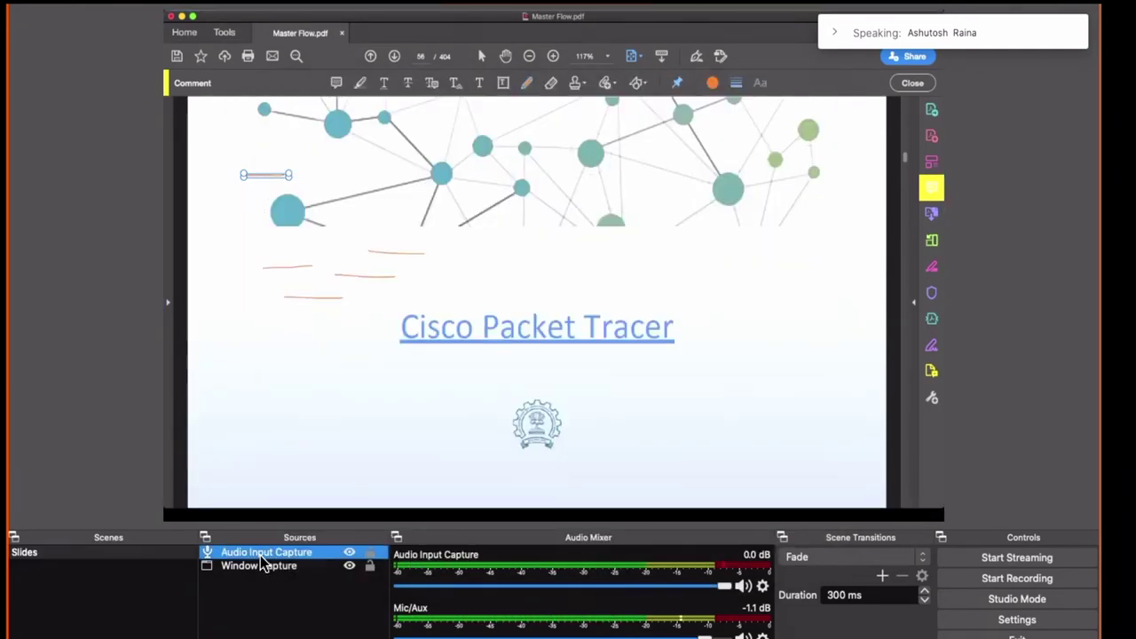
key(Delete)
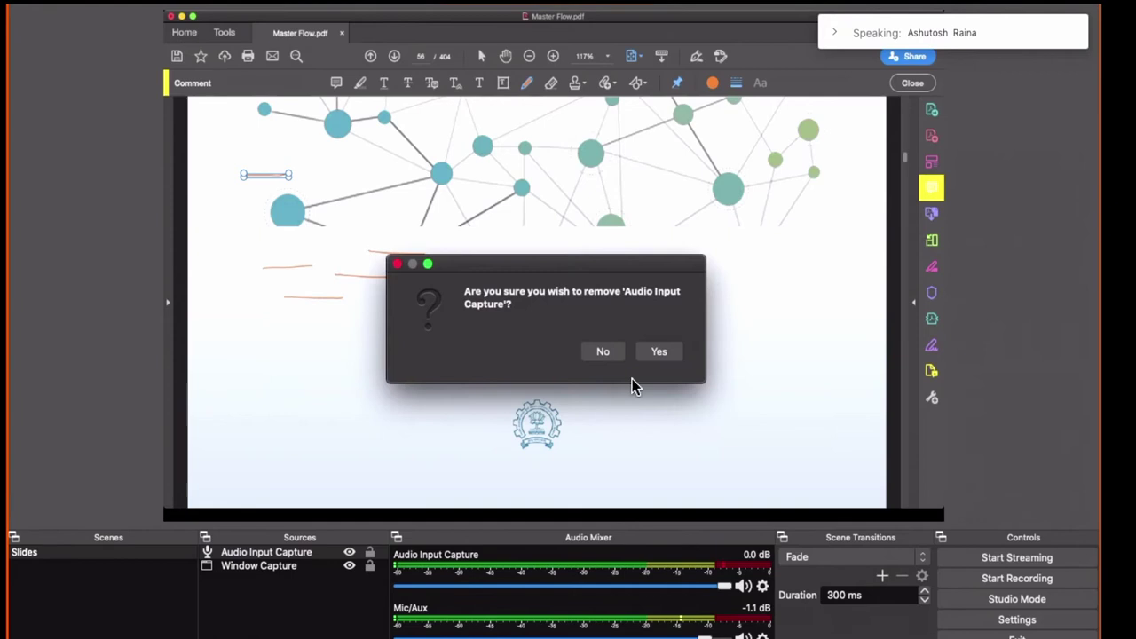
click(658, 351)
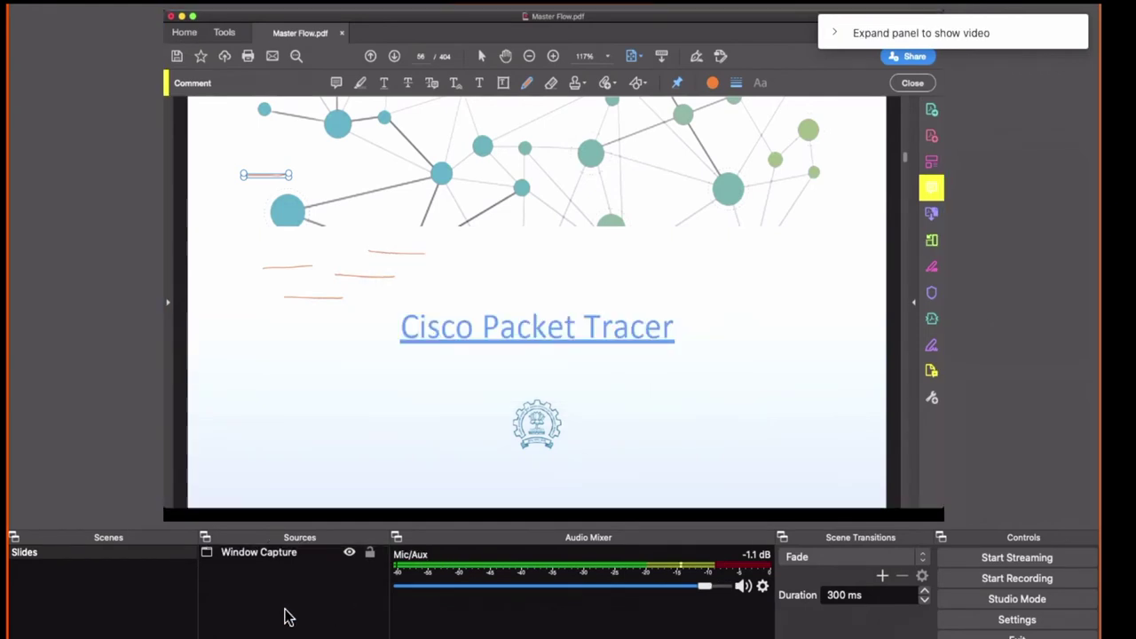
Advance the slideshow past Scene 2 to slide 13, 'Talking Head (Video Cam)', then return to OBS
key(super+Tab)
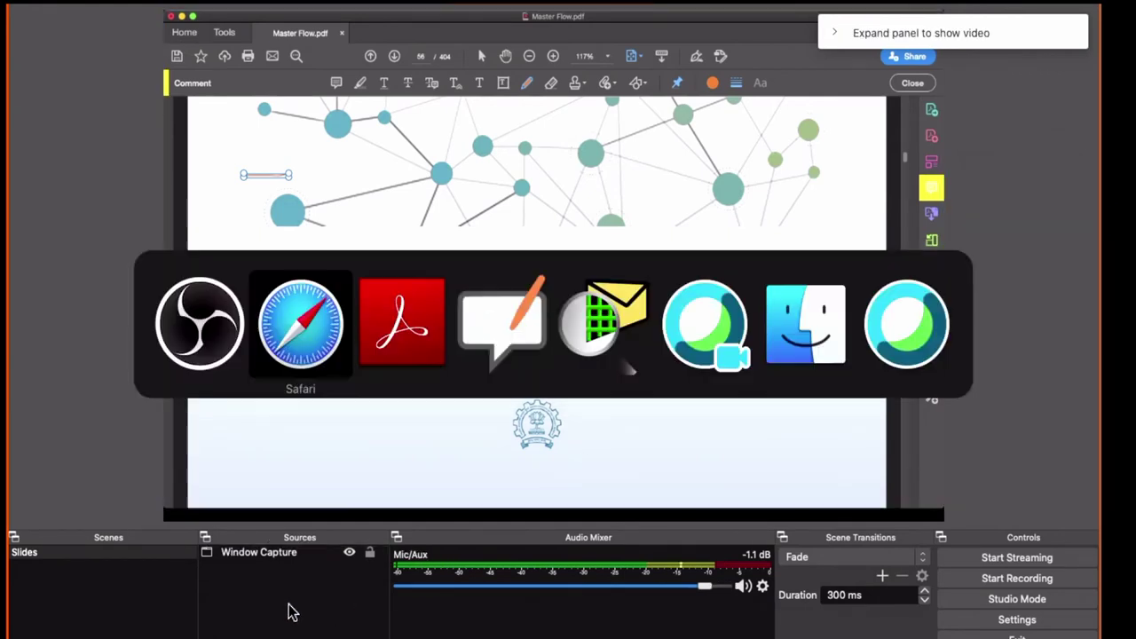
key(super+Tab)
key(super+Tab)
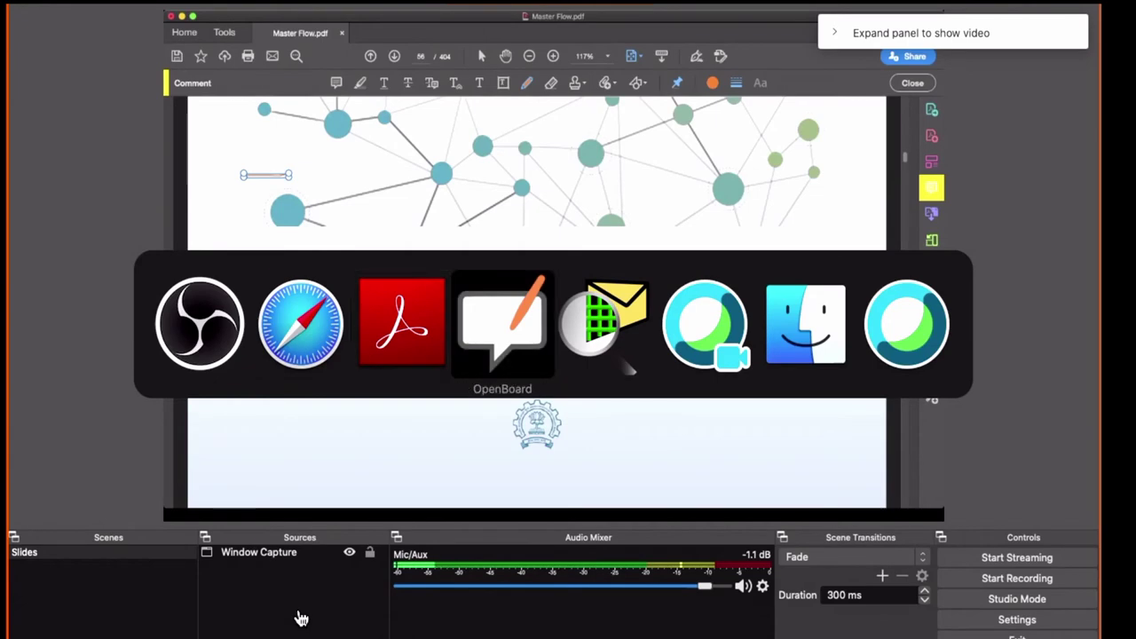
key(super+shift+Tab)
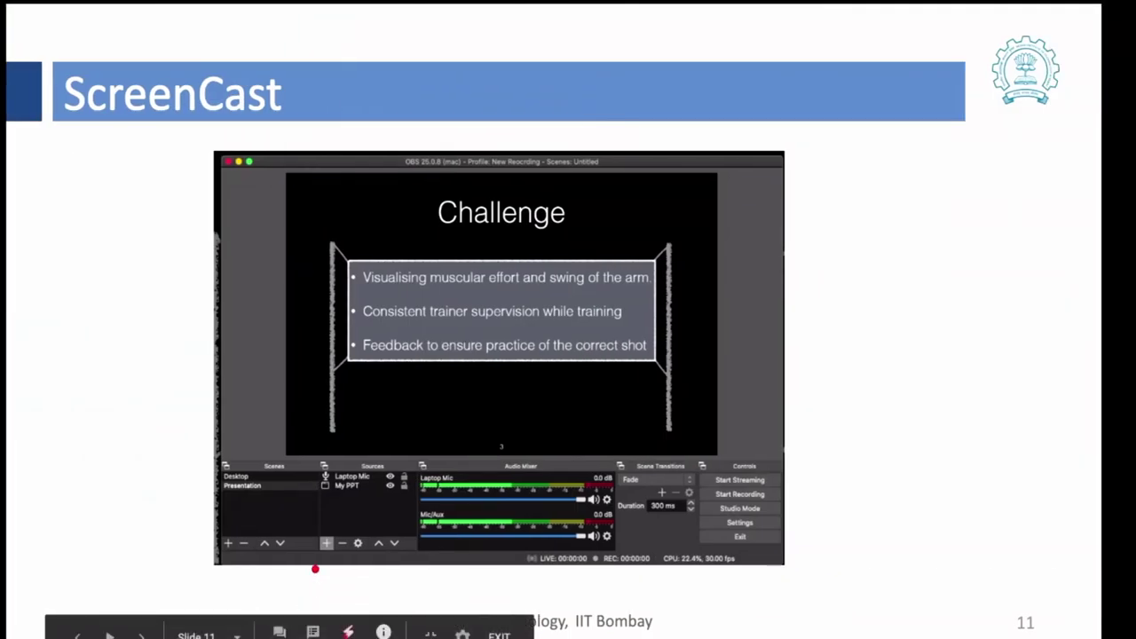
key(Right)
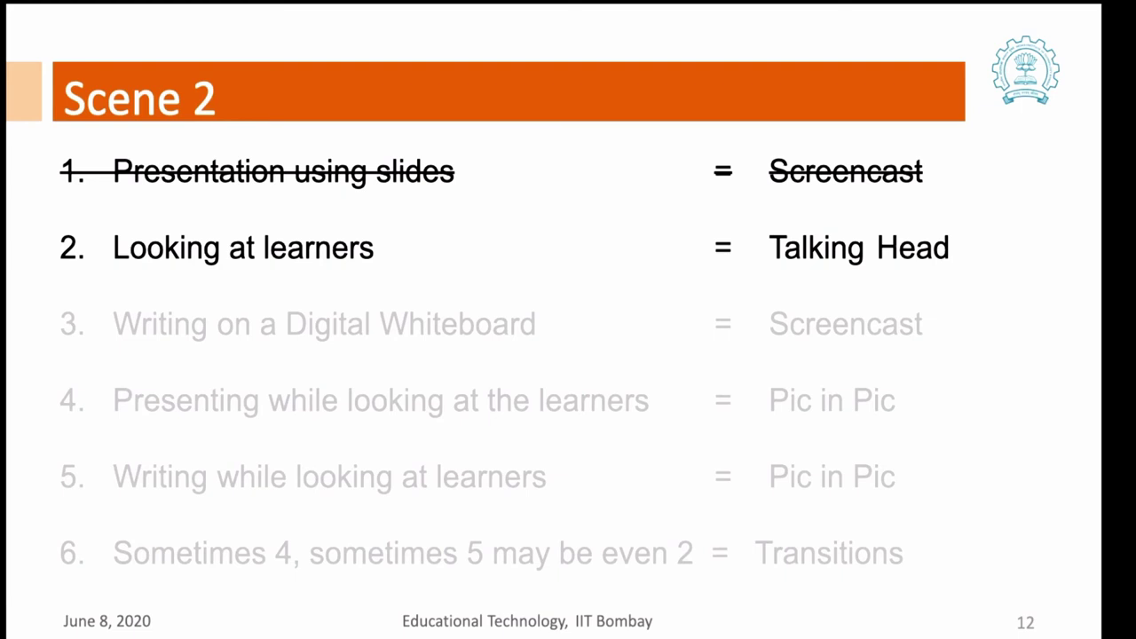
key(Right)
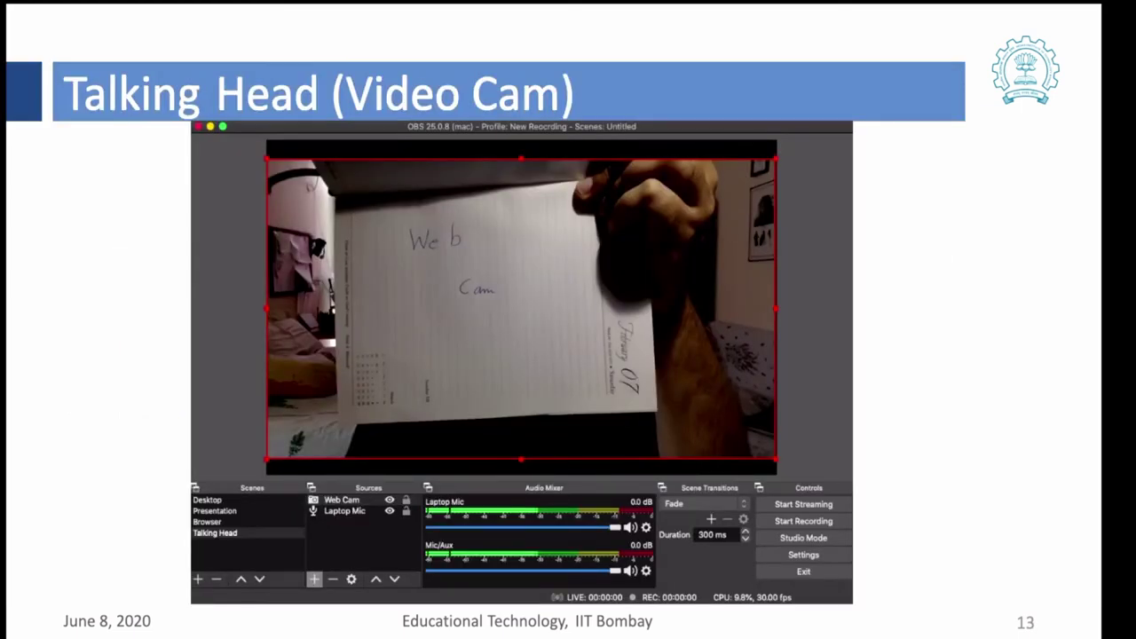
key(super+Tab)
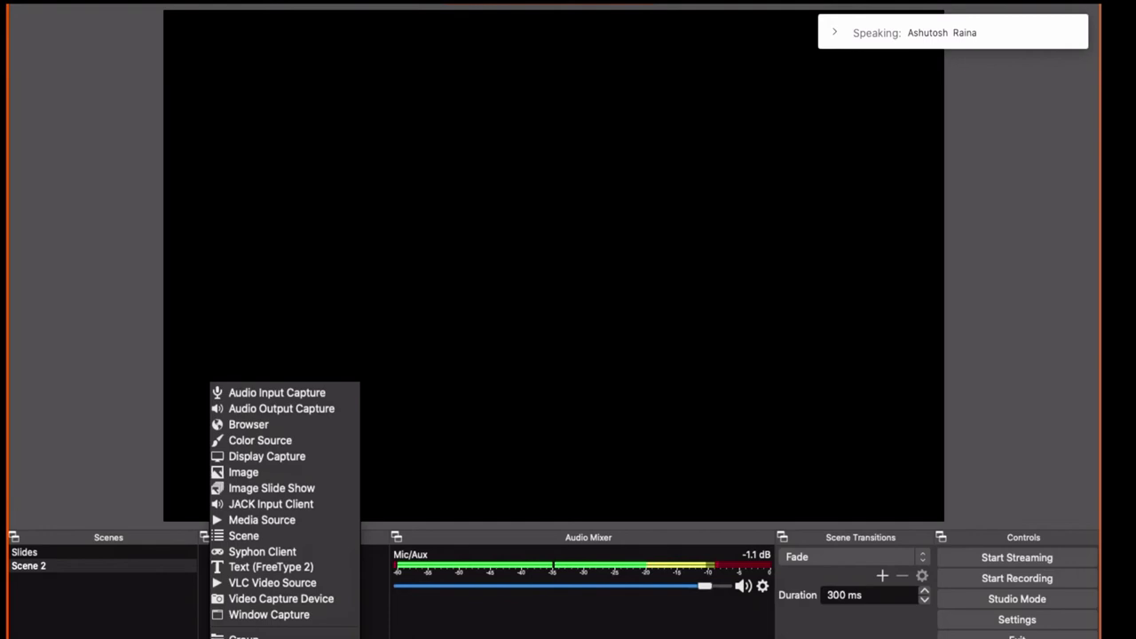
Choose Video Capture Device as the new source type for Scene 2
click(259, 606)
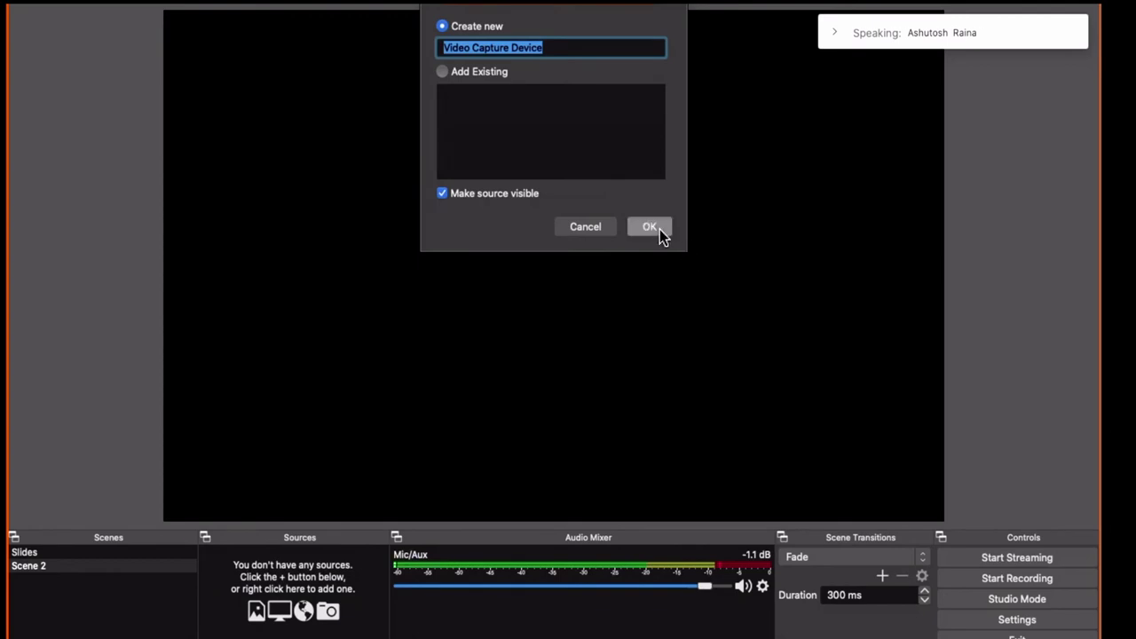
Create the source and set its device to FaceTime HD Camera at the 1280x720 preset
click(650, 227)
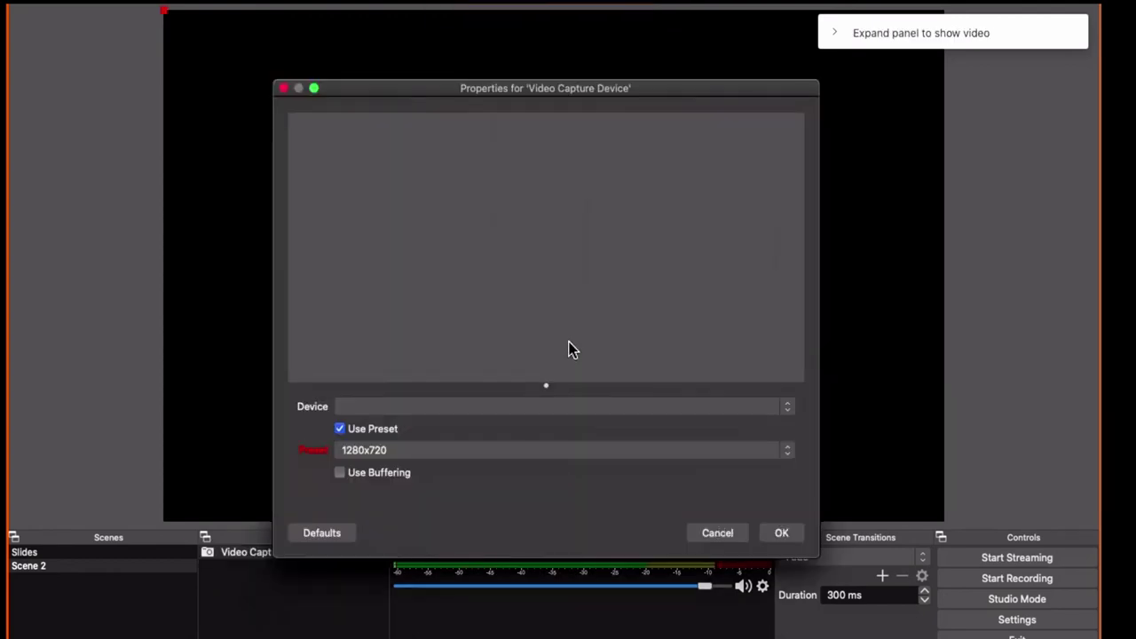
click(453, 410)
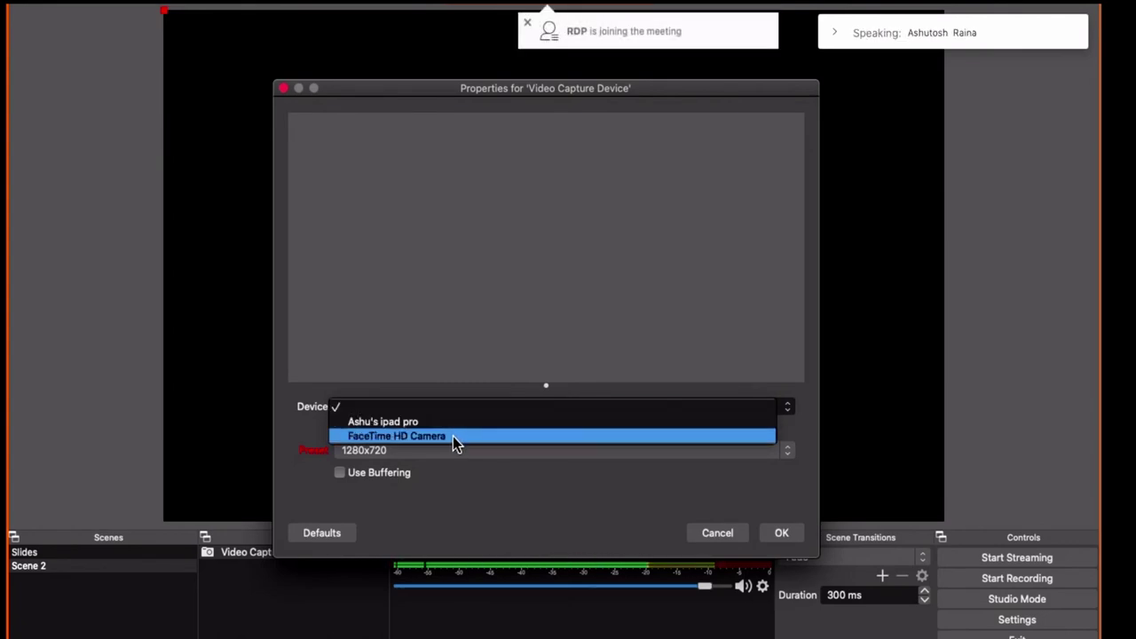
click(453, 436)
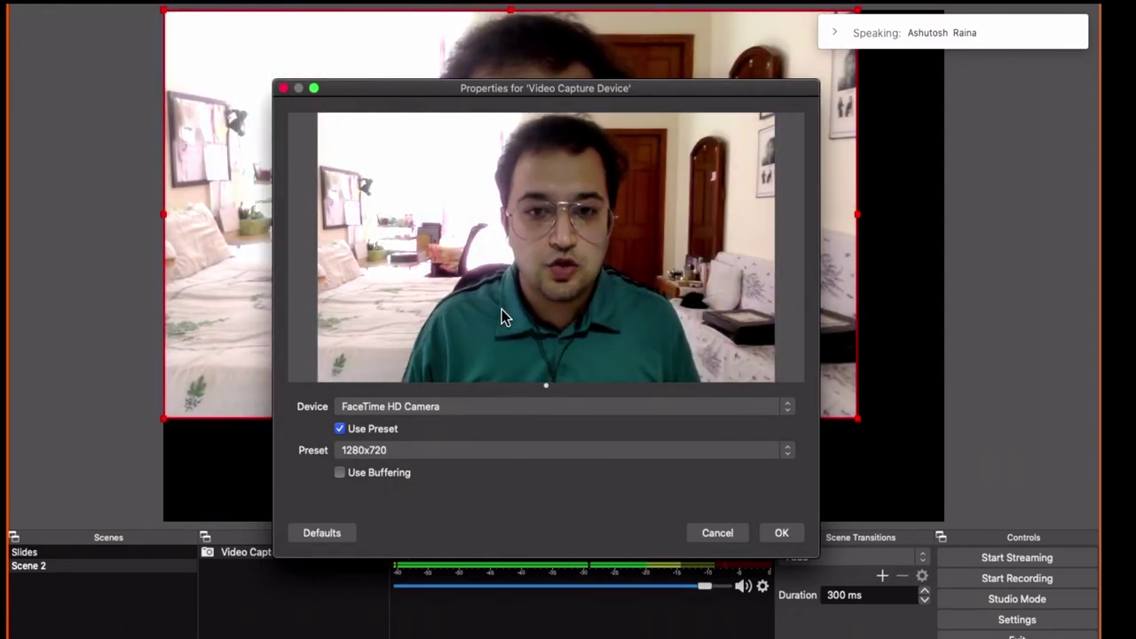
click(774, 531)
Reposition the webcam picture and stretch it across the full canvas width
drag(492, 292, 535, 342)
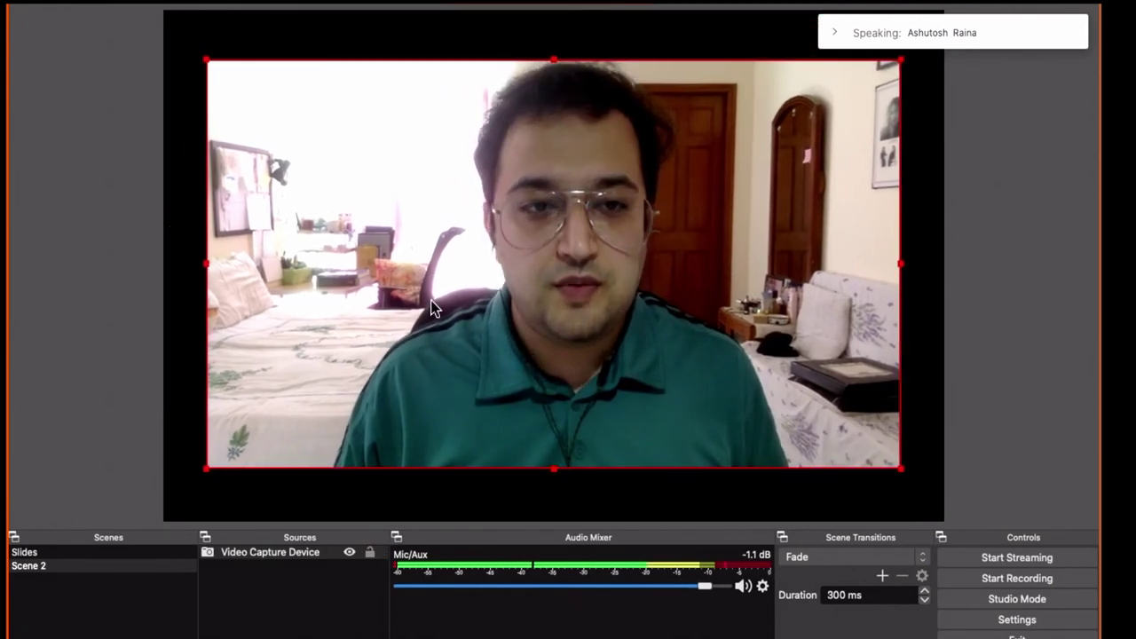
drag(456, 312, 444, 286)
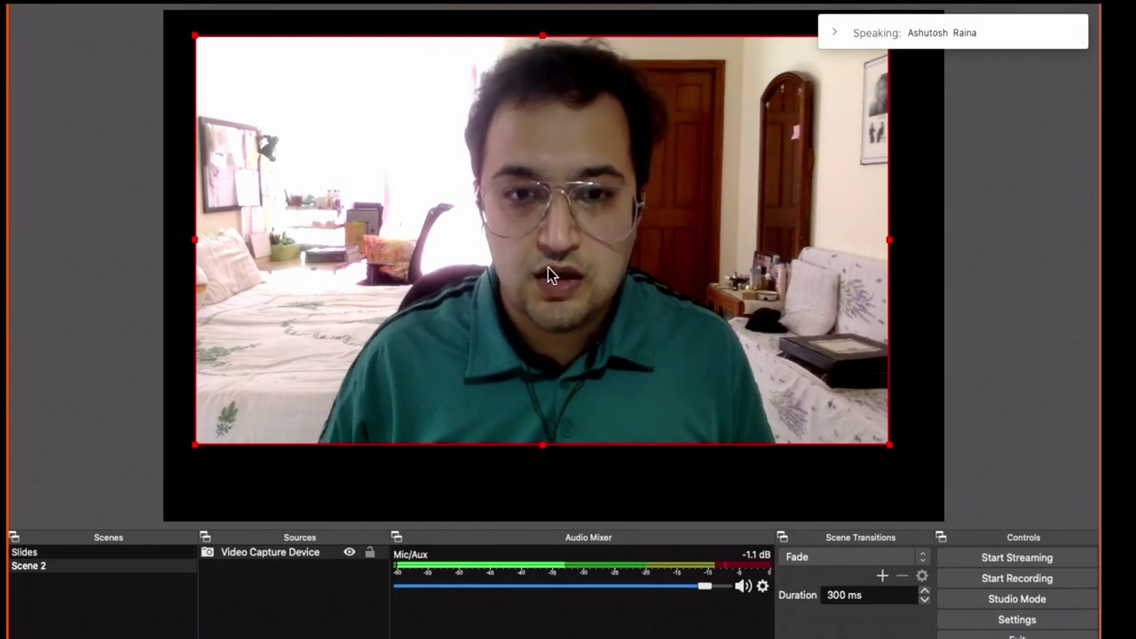
mouse_move(550, 269)
mouse_down()
mouse_move(586, 293)
mouse_move(543, 287)
mouse_move(544, 298)
mouse_move(562, 290)
mouse_move(551, 291)
mouse_up()
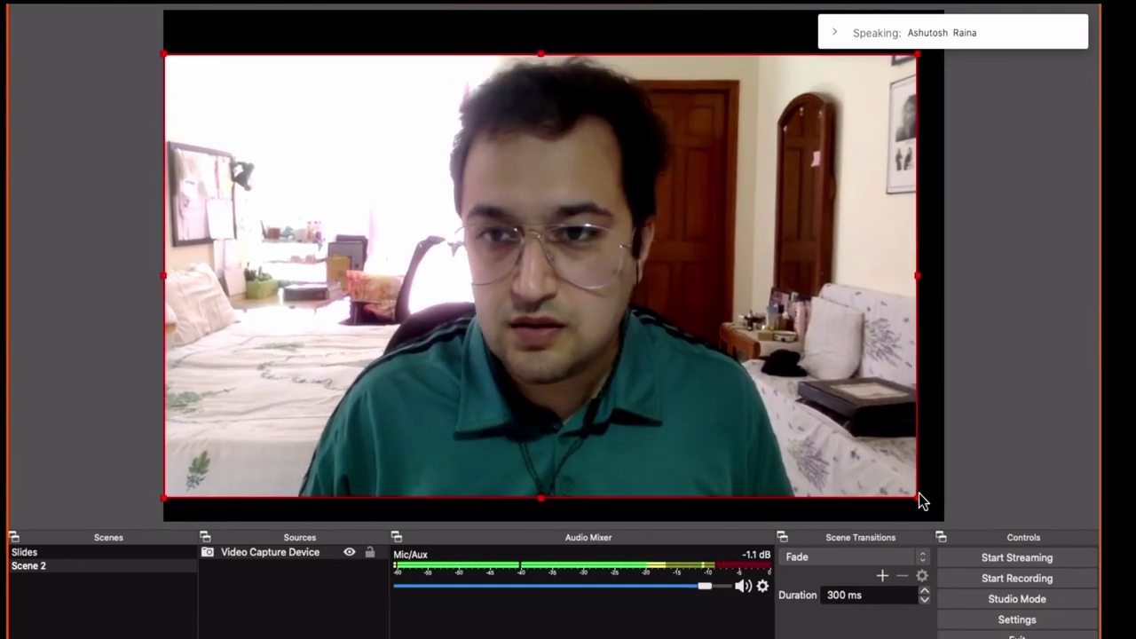
drag(919, 499, 942, 499)
drag(586, 384, 587, 377)
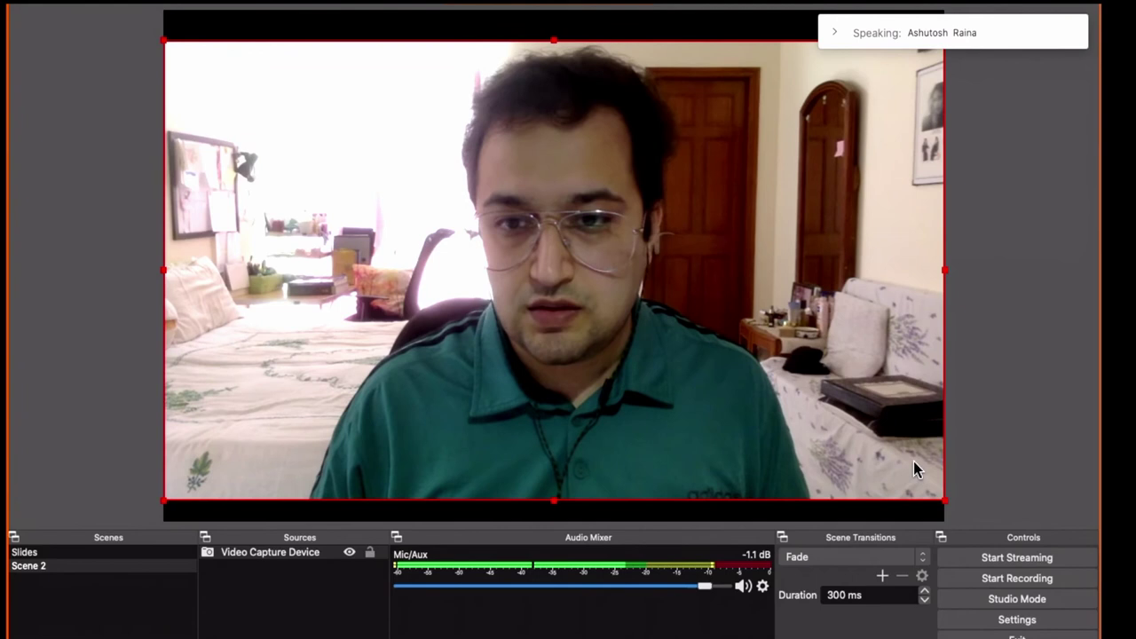
In the webcam's Edit Transform settings, crop 350 from the left and 200 from the right
right_click(259, 553)
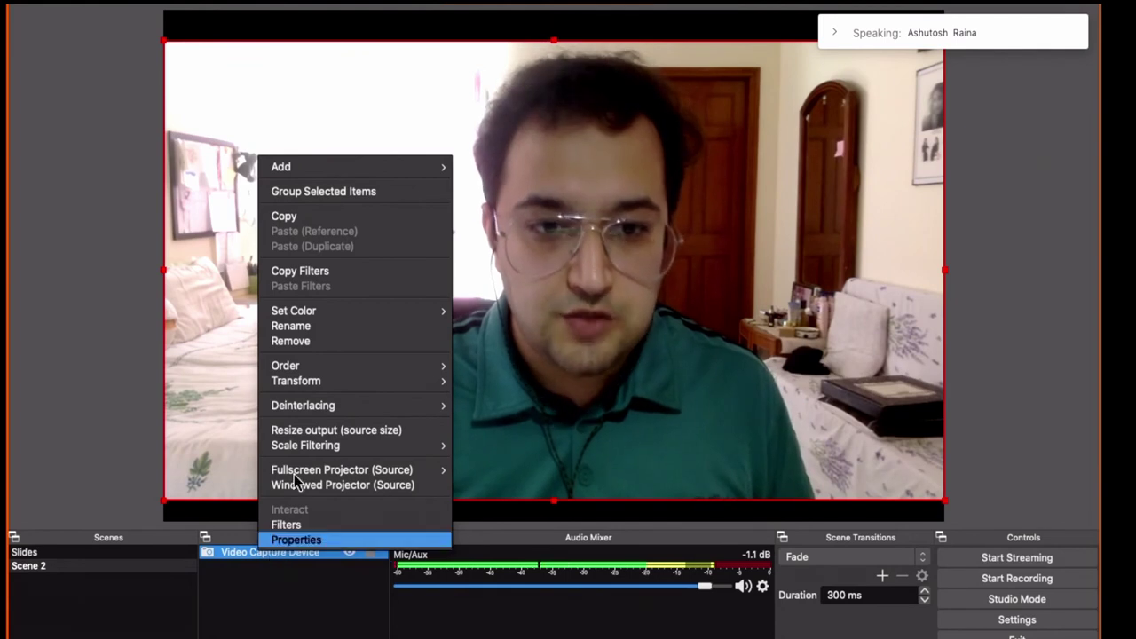
mouse_move(306, 383)
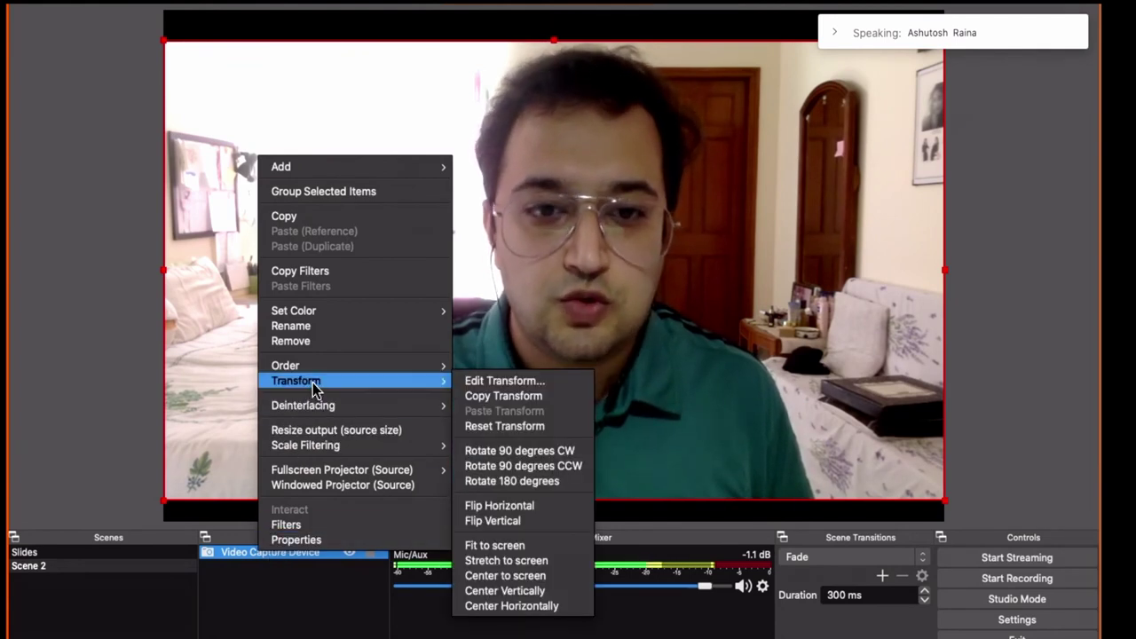
click(484, 381)
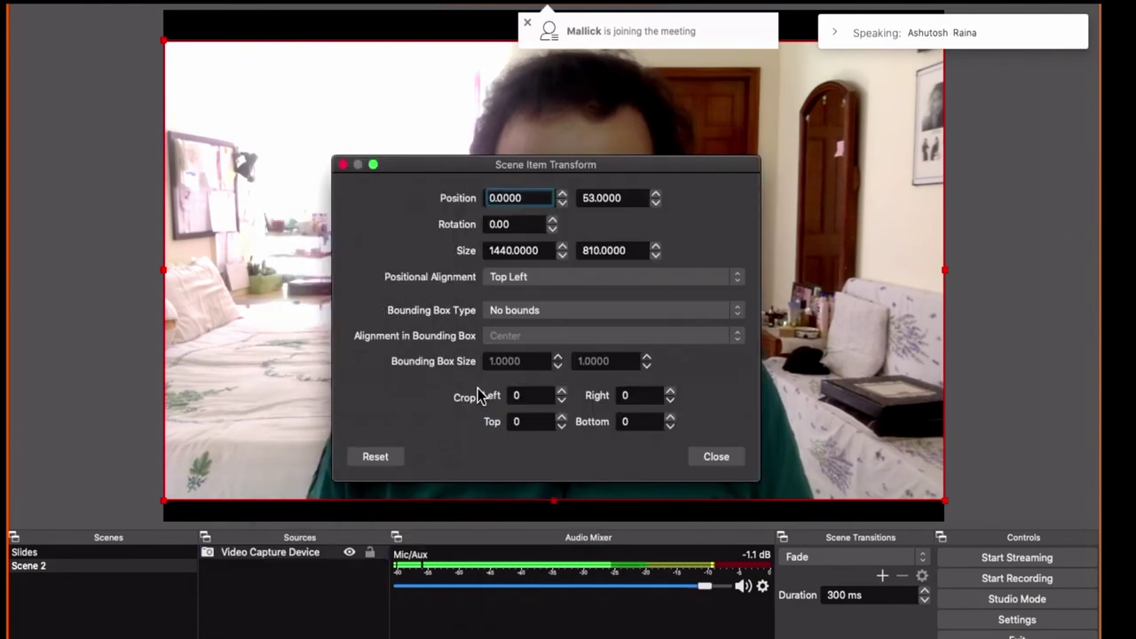
drag(461, 167, 815, 170)
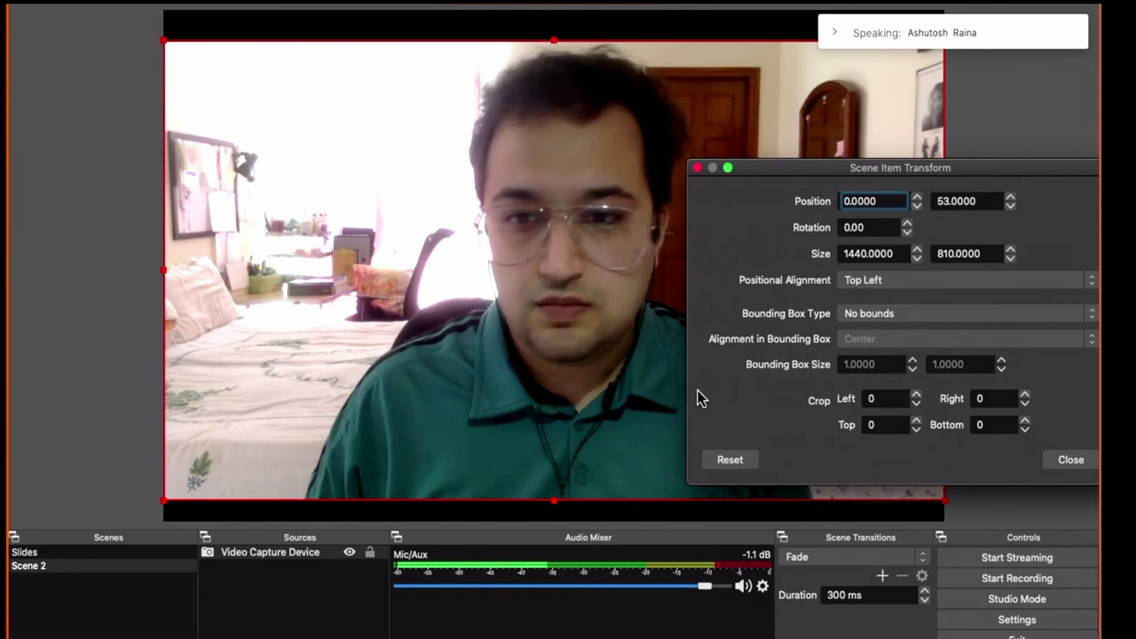
double_click(874, 398)
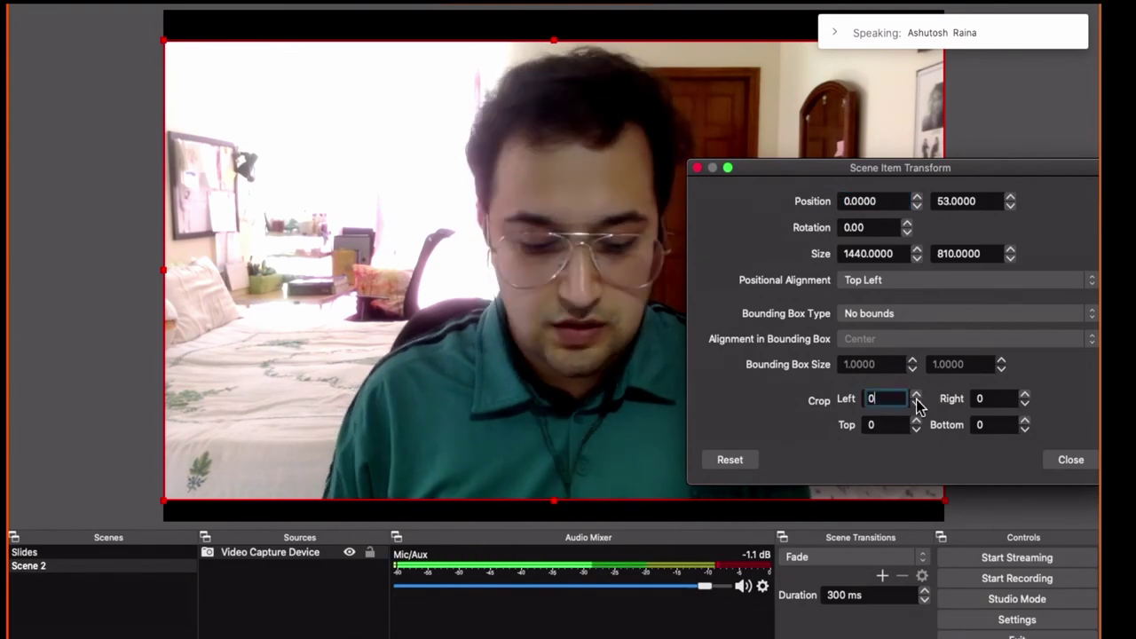
key(BackSpace)
text(400)
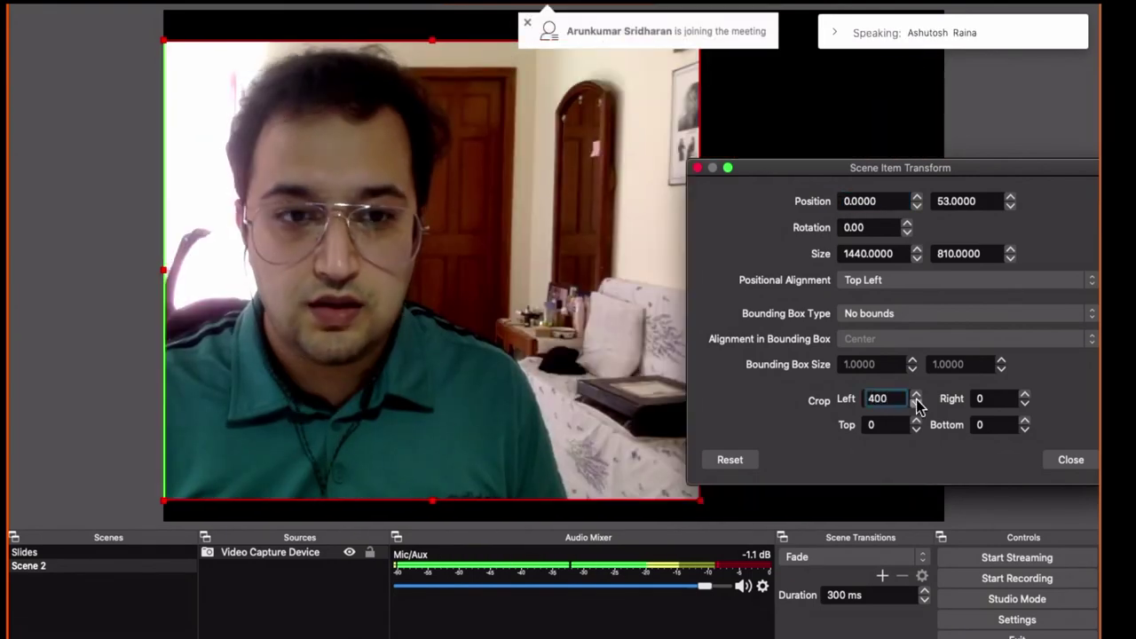
key(BackSpace)
key(BackSpace)
key(BackSpace)
text(350)
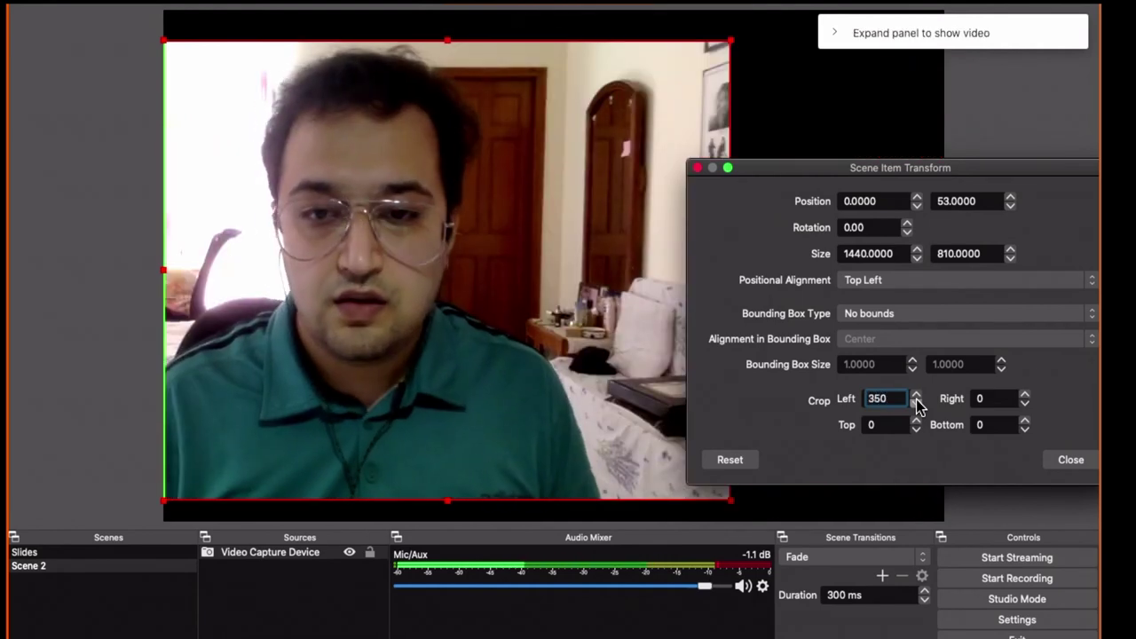
key(Return)
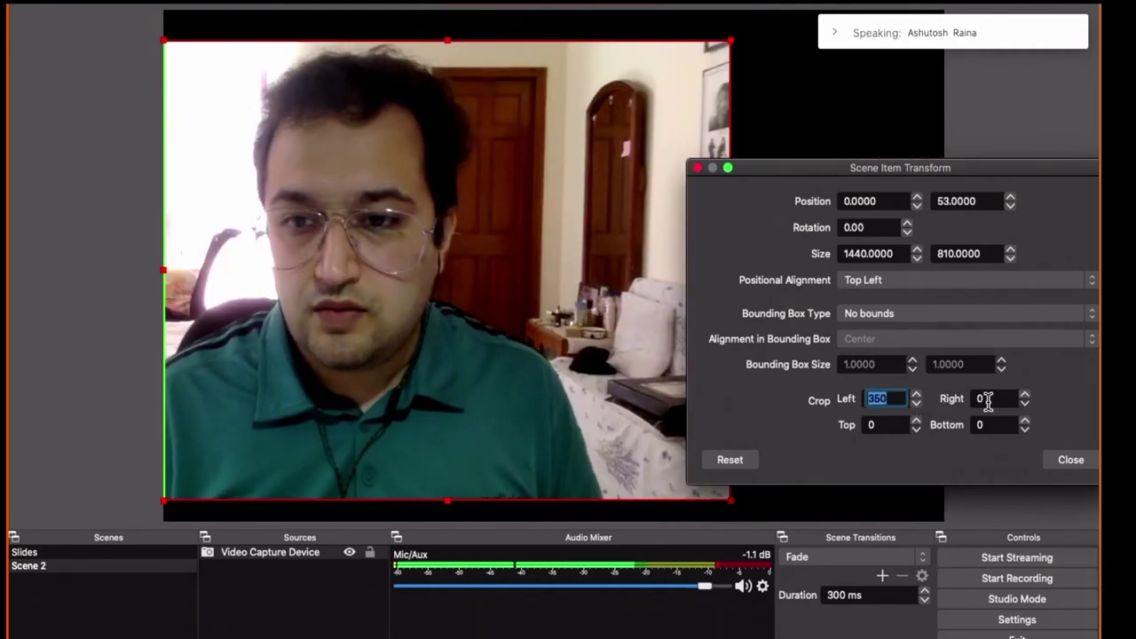
click(992, 398)
text(200)
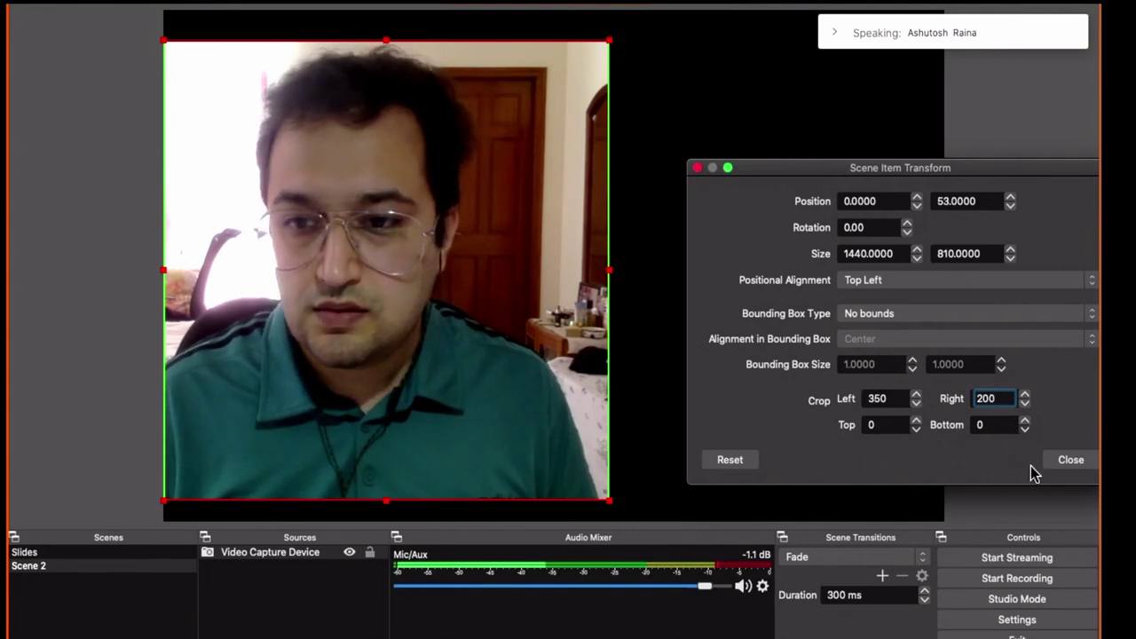
click(1070, 460)
Enlarge the cropped webcam to full frame height and move it toward the centre
drag(371, 376, 367, 348)
drag(611, 473, 657, 519)
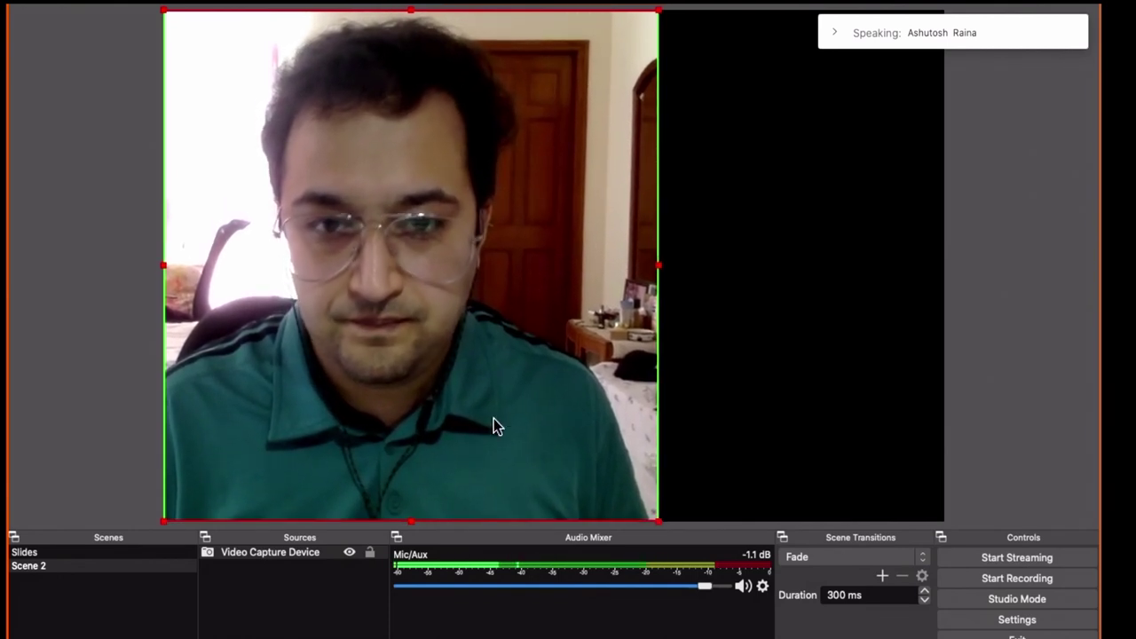
drag(435, 395, 547, 401)
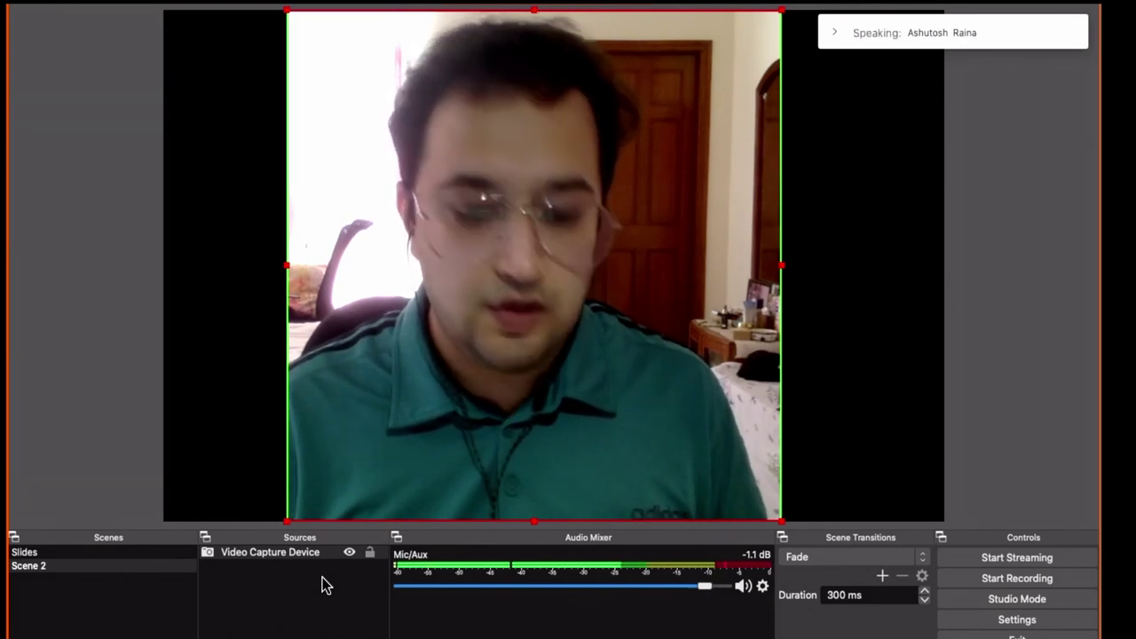
Switch to the slideshow, showing slide 13, 'Talking Head (Video Cam)'
key(super+Tab)
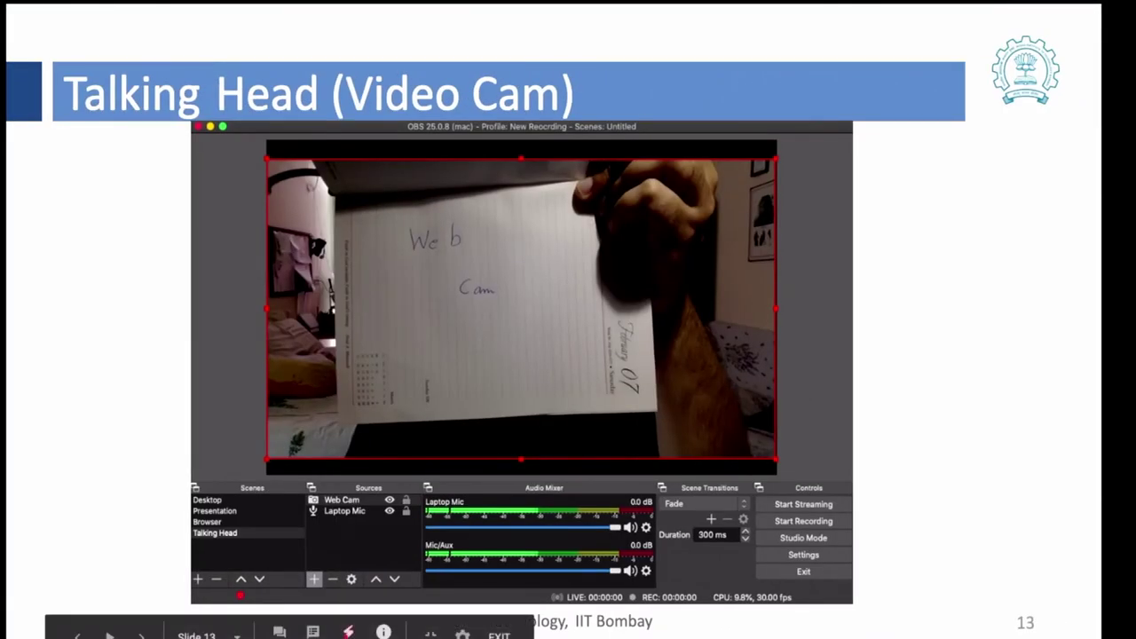
Advance the slideshow to slide 15, 'White Board', and return to OBS Studio
key(Right)
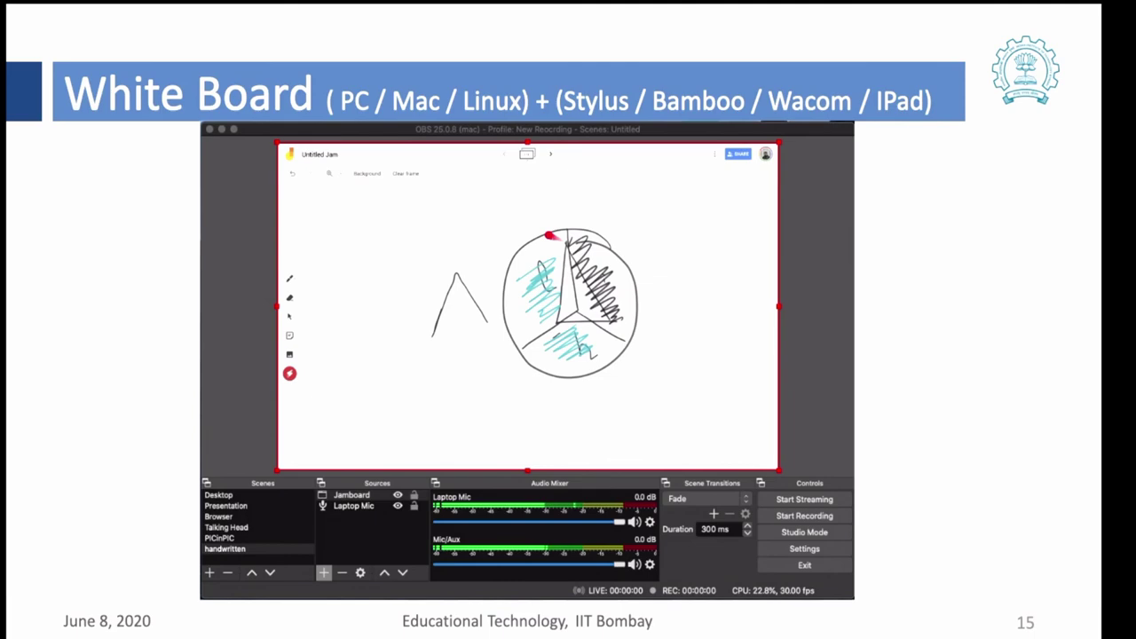
key(super+Tab)
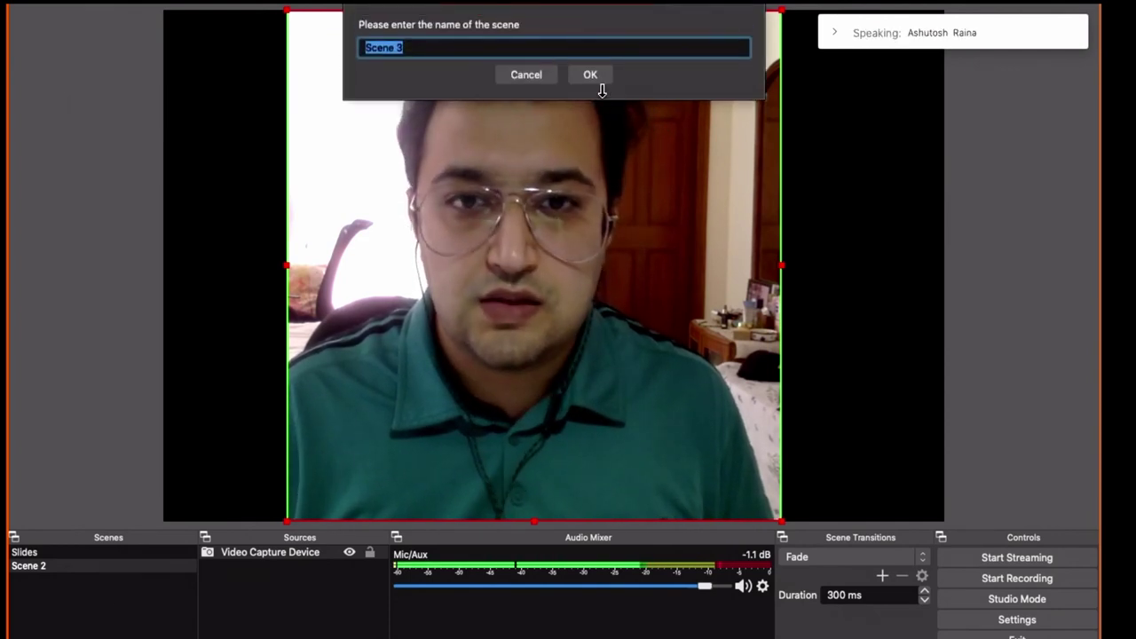
Accept 'Scene 3' as the new scene's name and bring up the source-type list
click(590, 76)
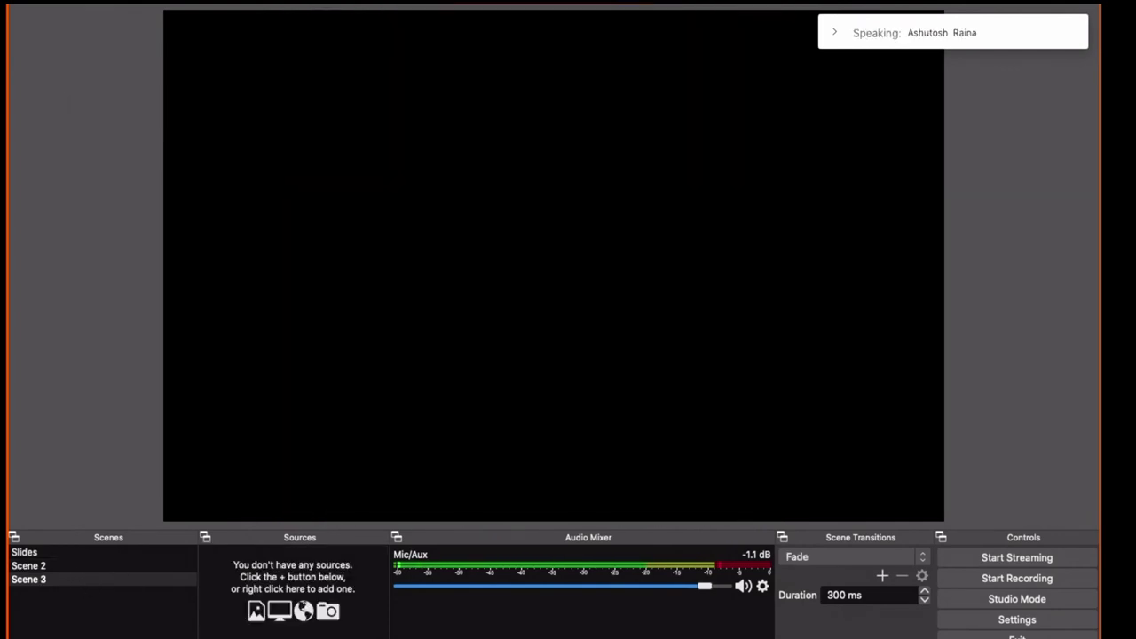
click(210, 635)
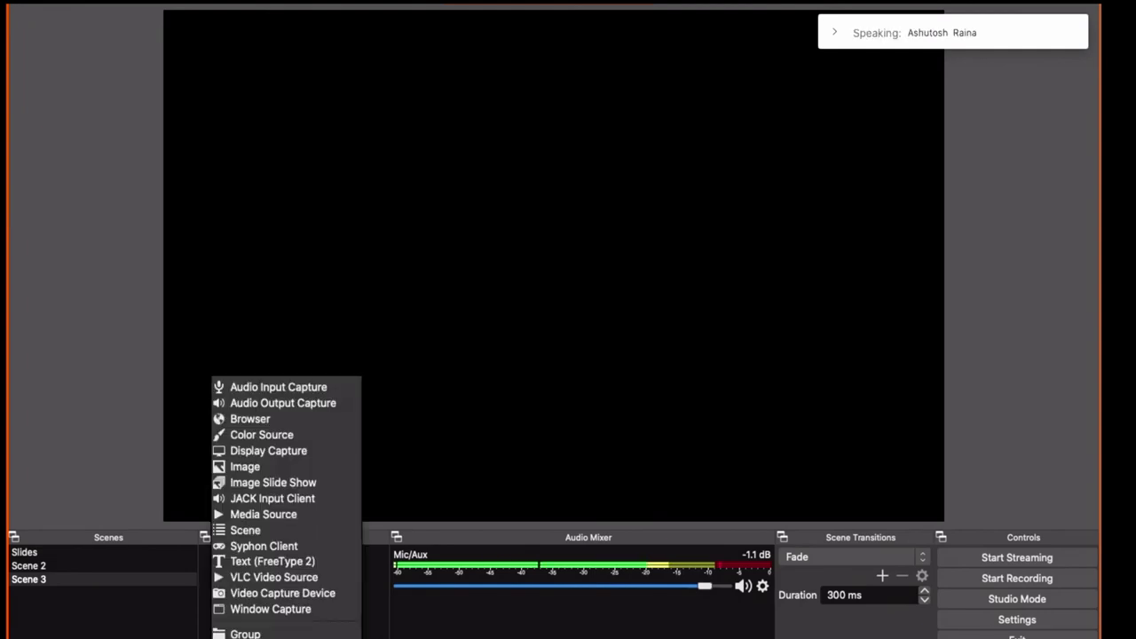
Add a 'Window Capture 2' source capturing the '[OpenBoard] OpenBoard' window
click(250, 610)
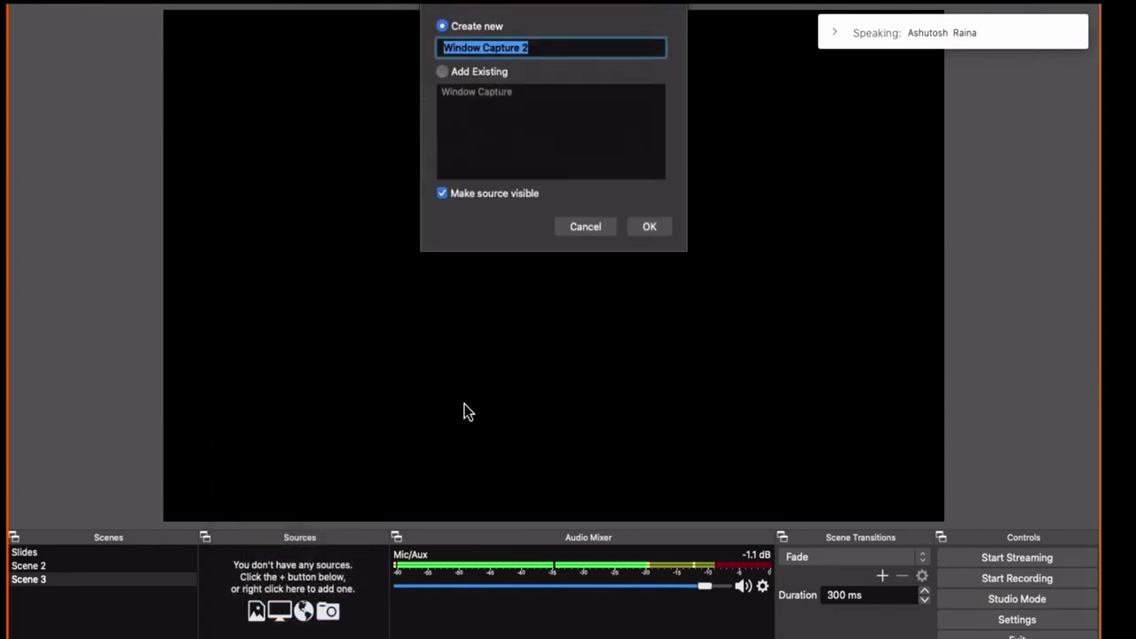
click(657, 231)
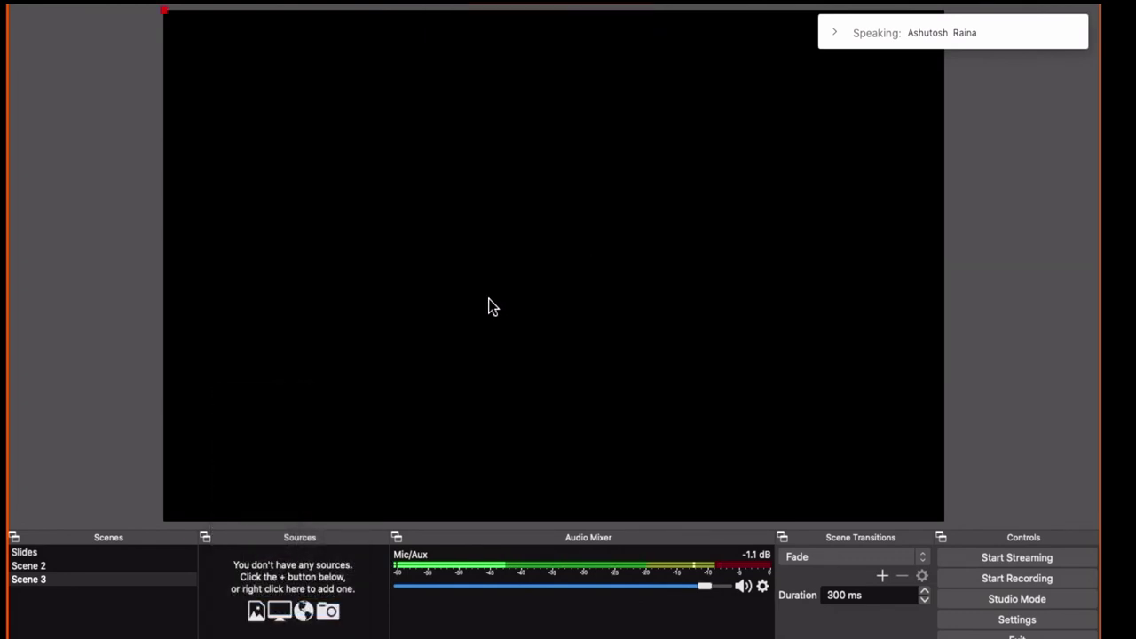
click(474, 406)
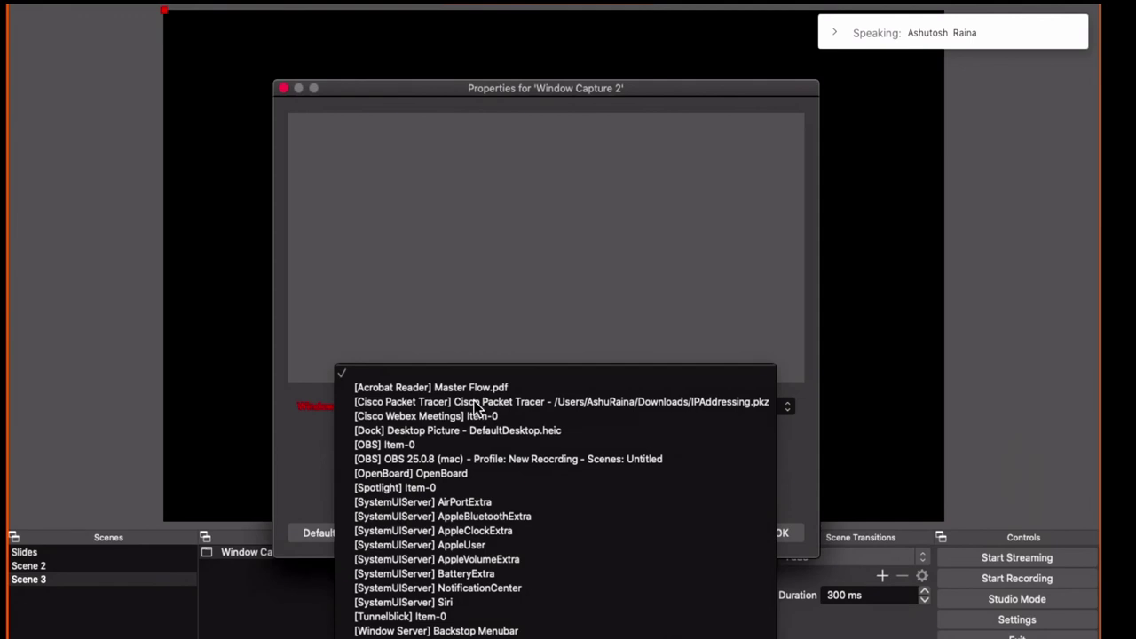
click(477, 473)
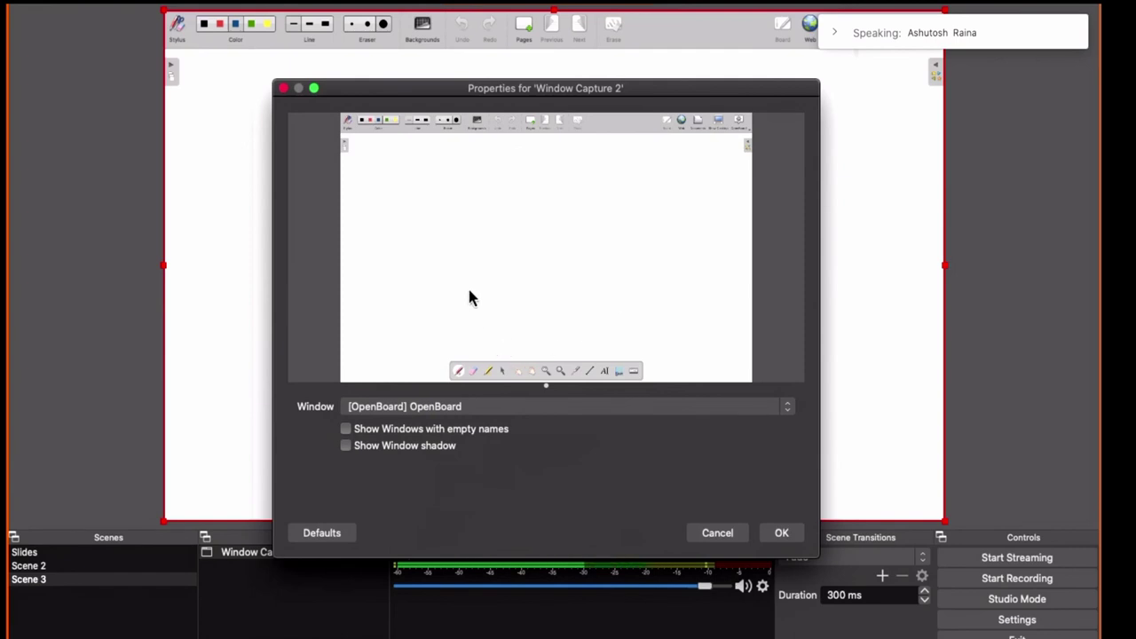
click(779, 535)
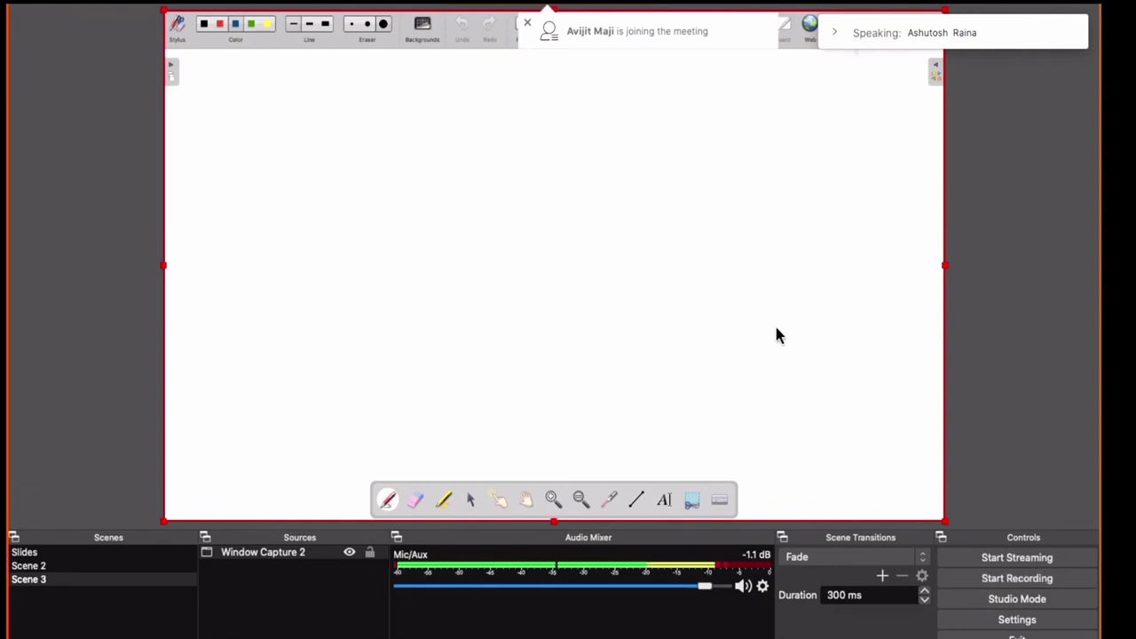
Switch to OpenBoard to draw a few test pen strokes, then return to OBS Studio
key(super+Tab)
key(super+Tab)
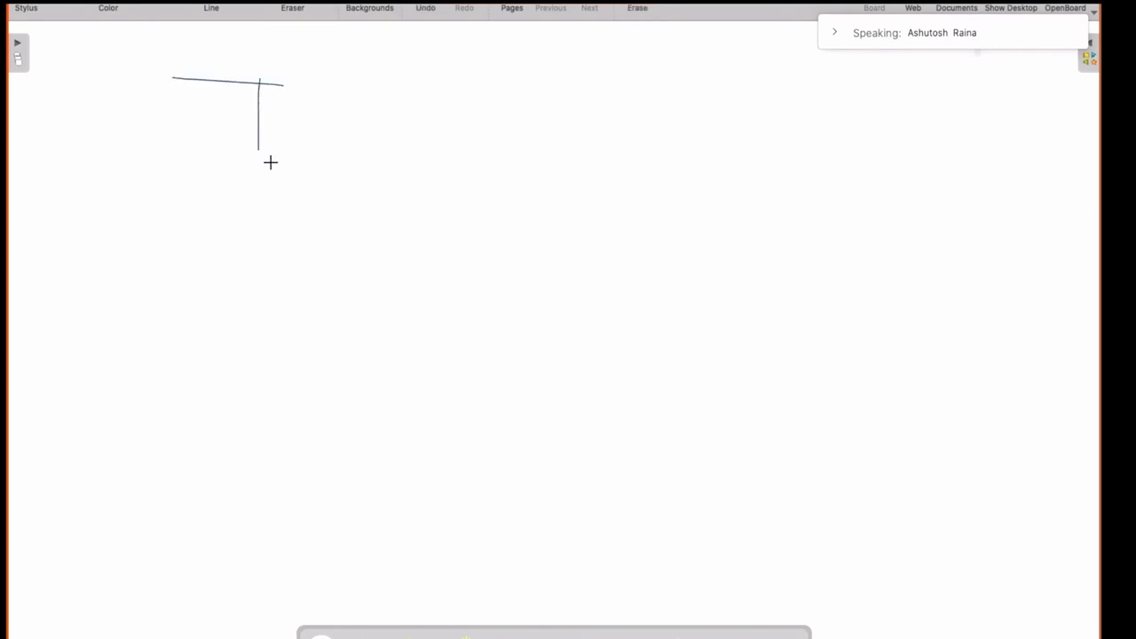
key(super+Tab)
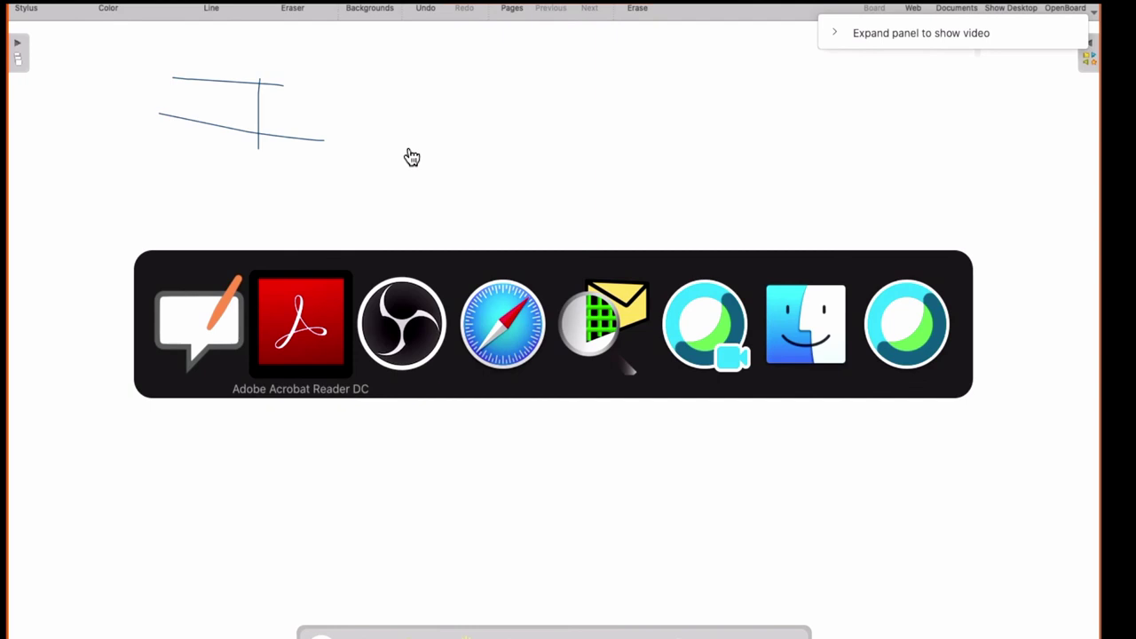
key(super+Tab)
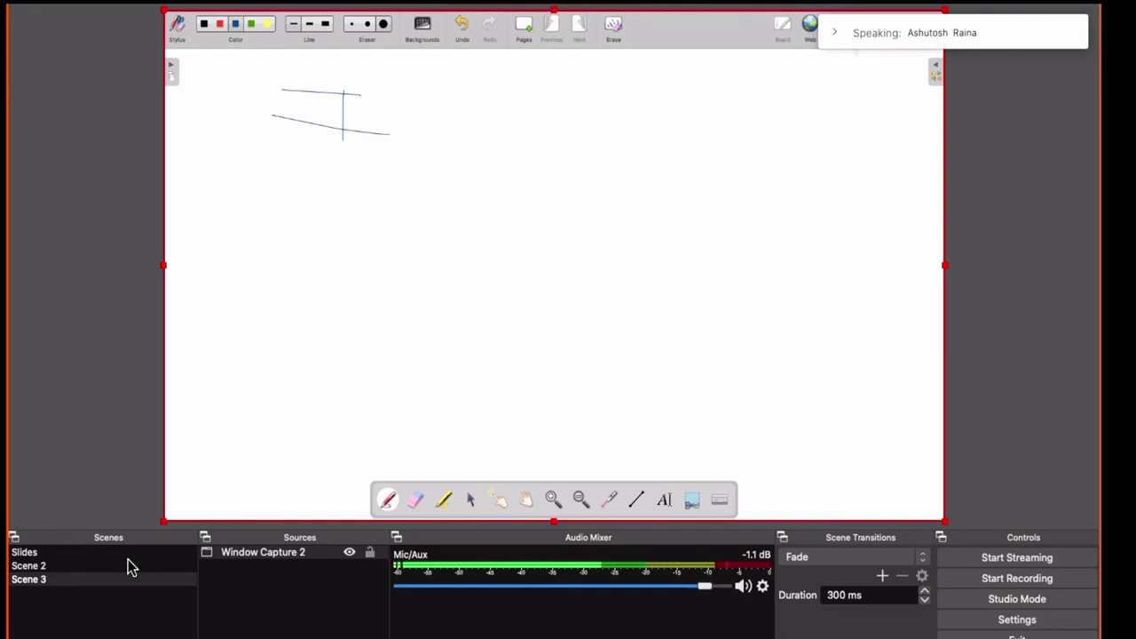
Preview Slides, Scene 2 and Scene 3 in turn, then return to the PowerPoint slideshow
click(44, 554)
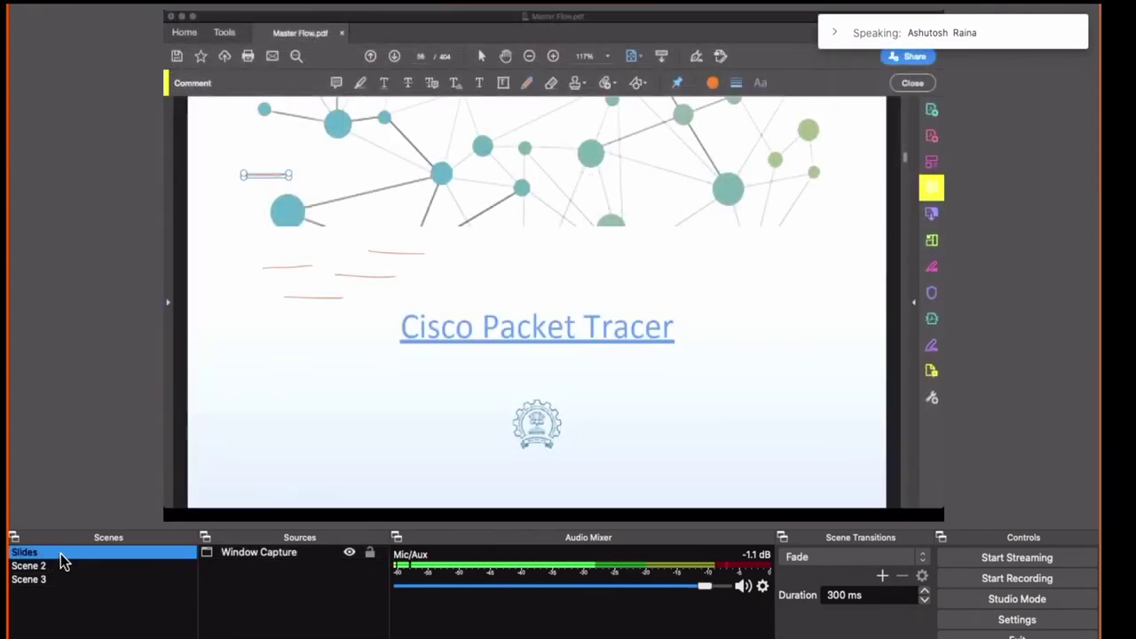
click(35, 566)
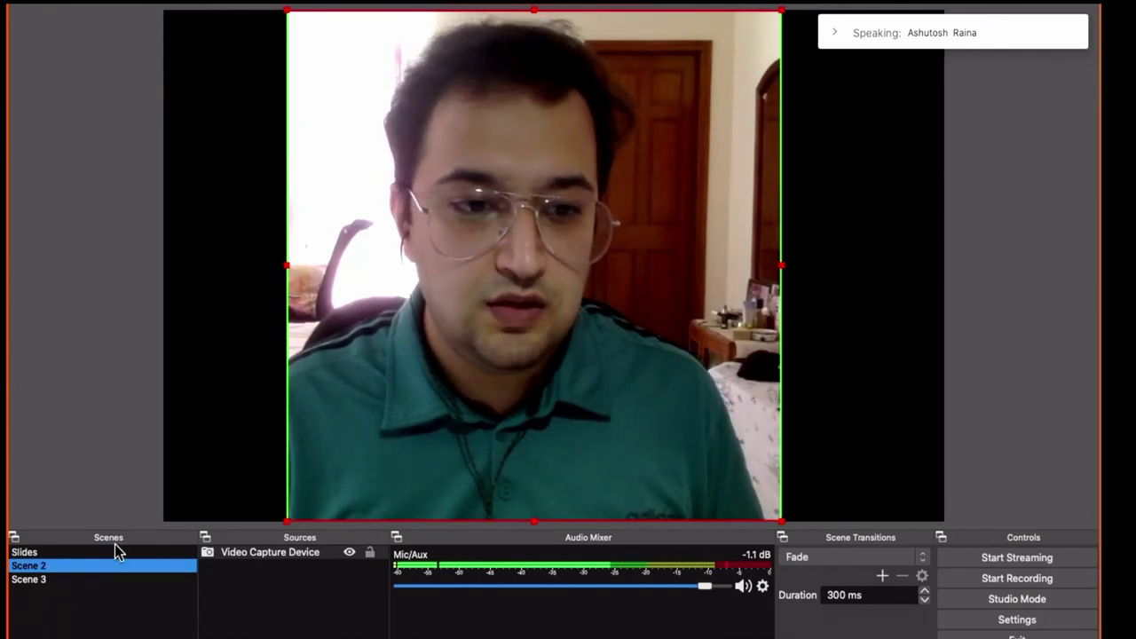
click(33, 581)
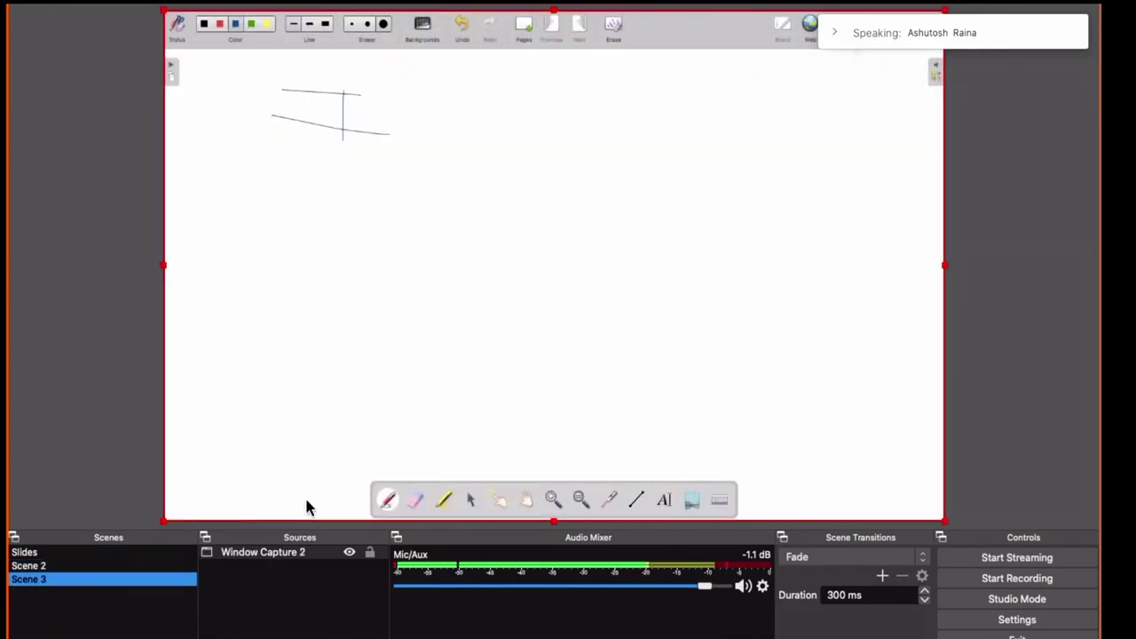
key(super+Tab)
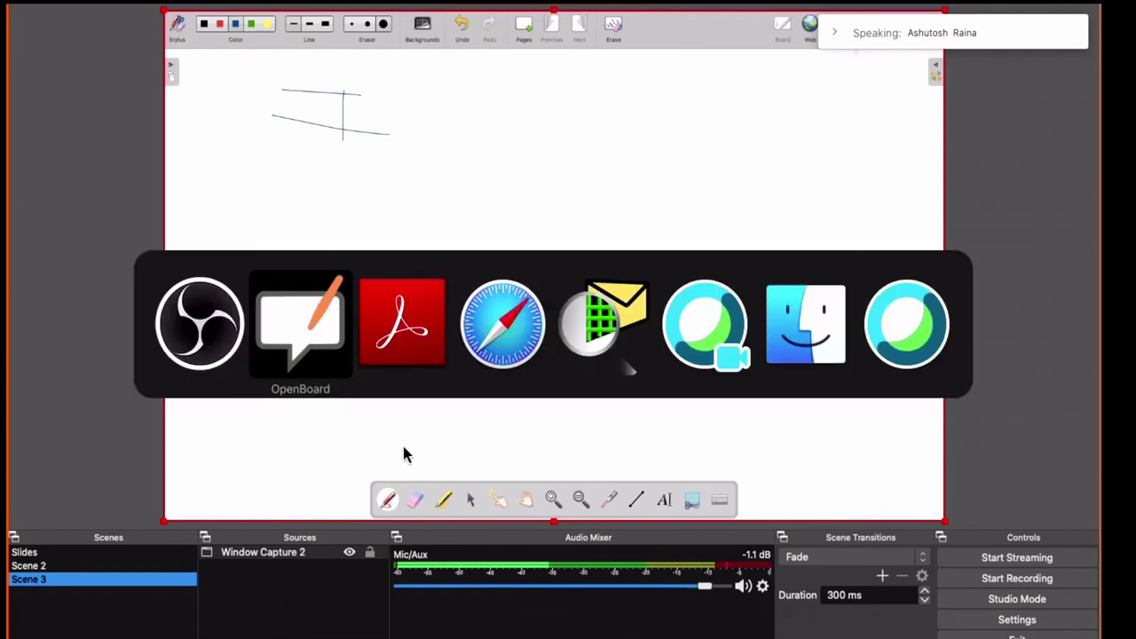
key(super+Tab)
key(super+Tab)
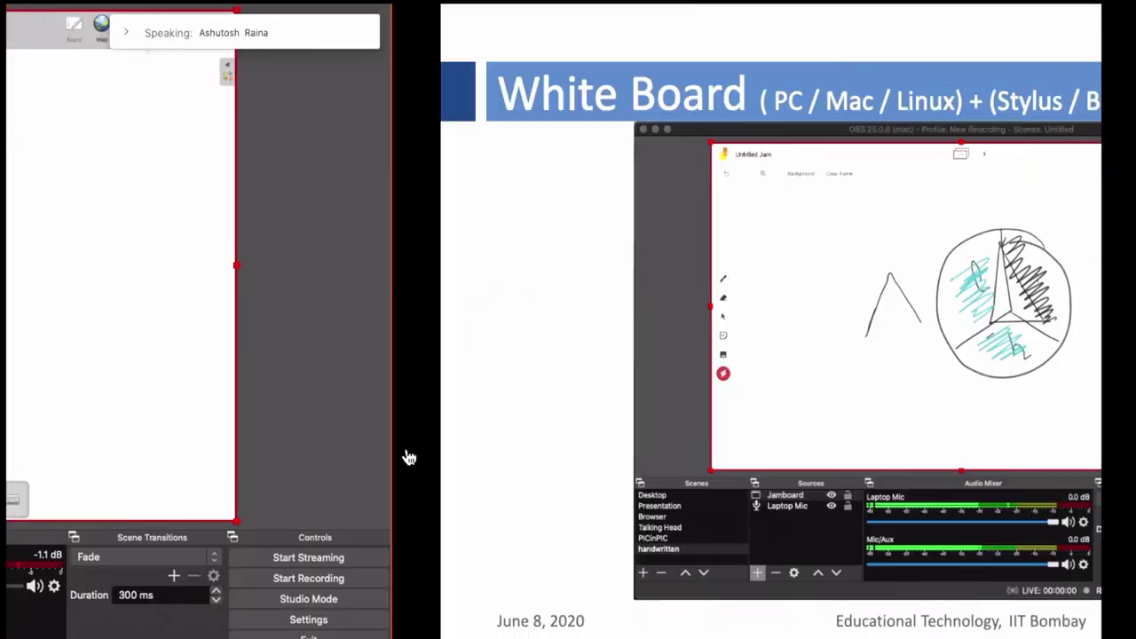